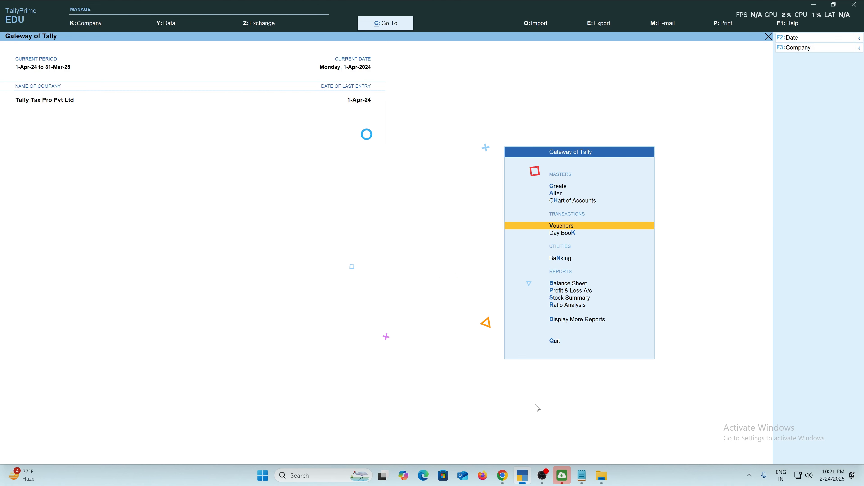
Open a new Sales voucher, No. 2, from Gateway of Tally with V.
key(v)
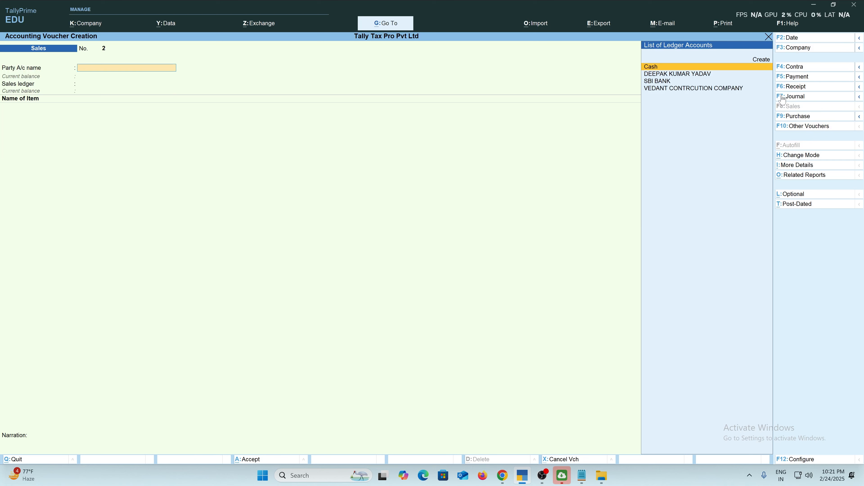
click(801, 99)
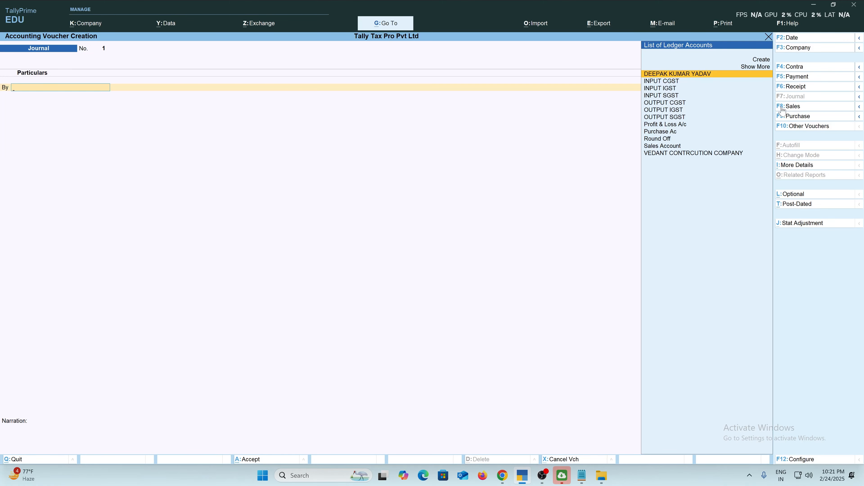
key(F8)
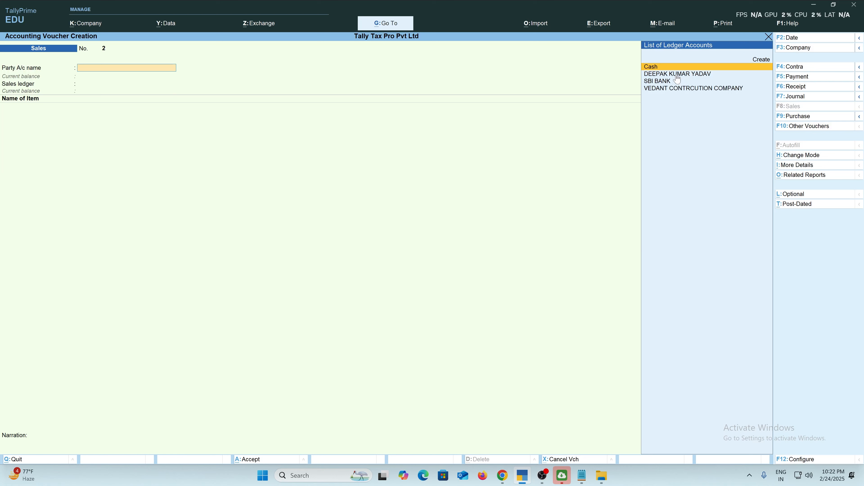
key(Down)
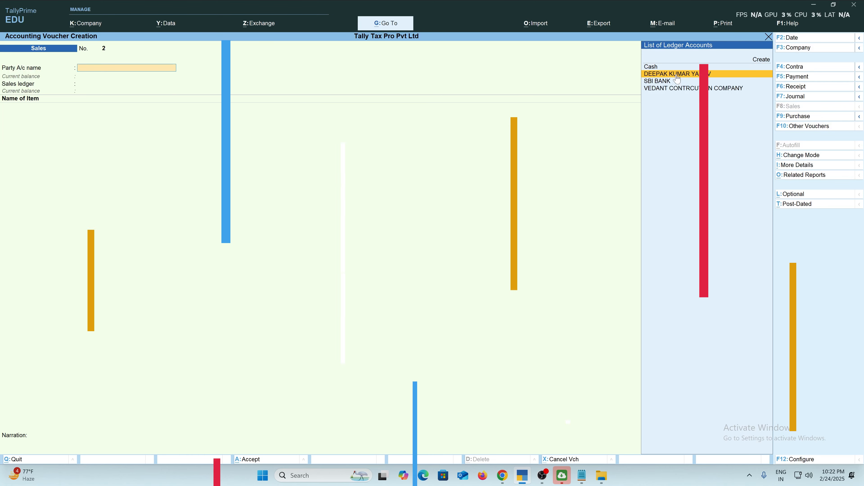
Choose the customer's ledger as Party A/c name, bringing up Party Details.
key(Return)
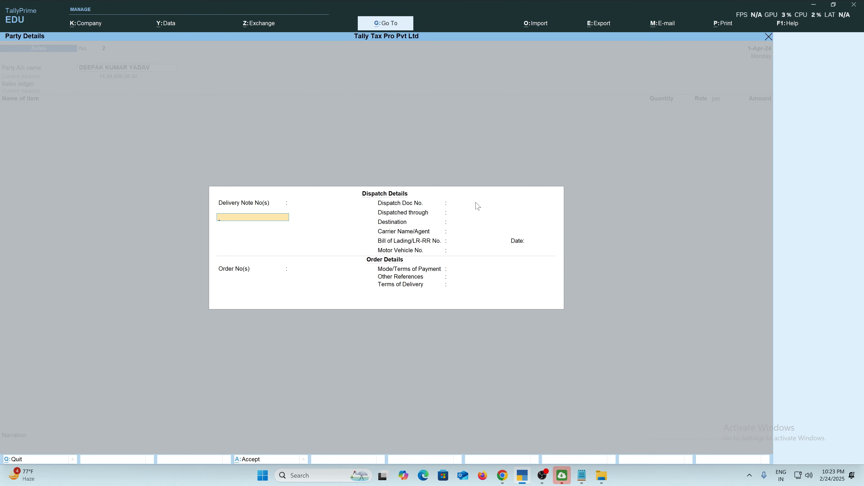
Enter 45 as the Dispatch Doc No.
click(454, 205)
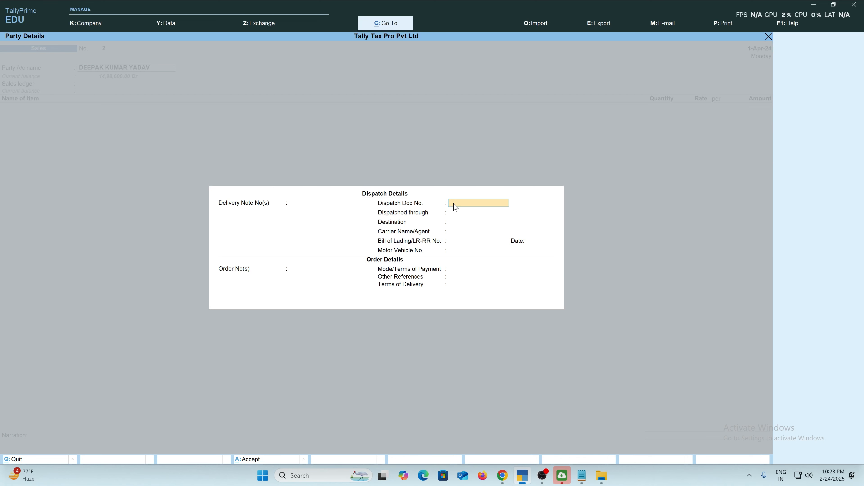
text(45)
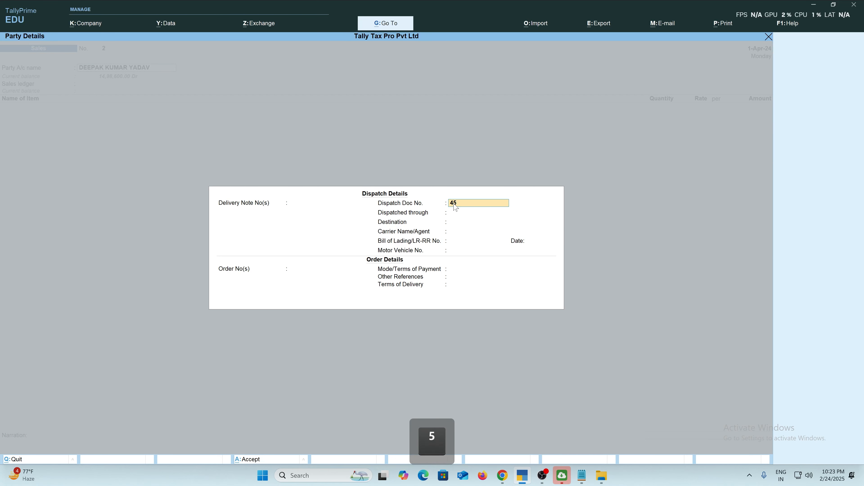
key(Return)
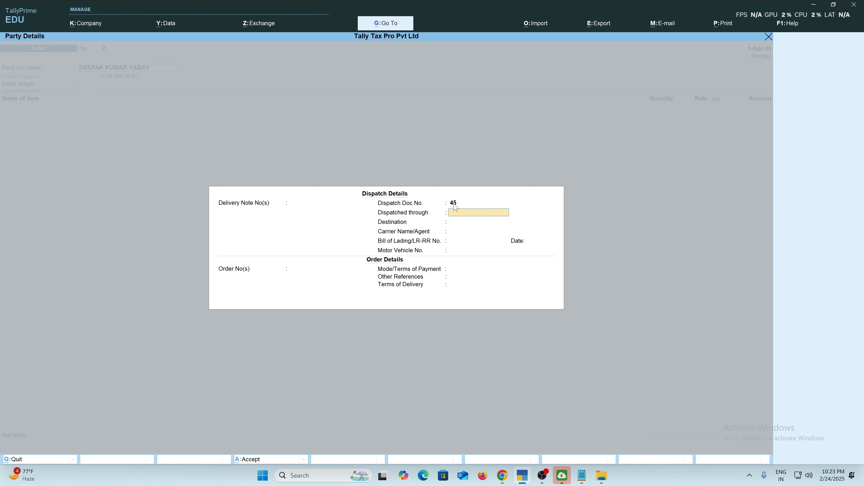
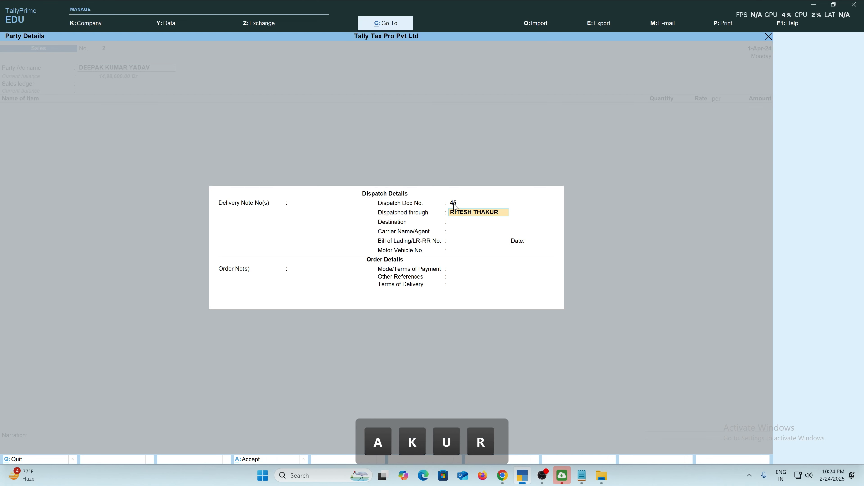
Fill Dispatched through with the transporter's name, correcting its spelling.
key(Return)
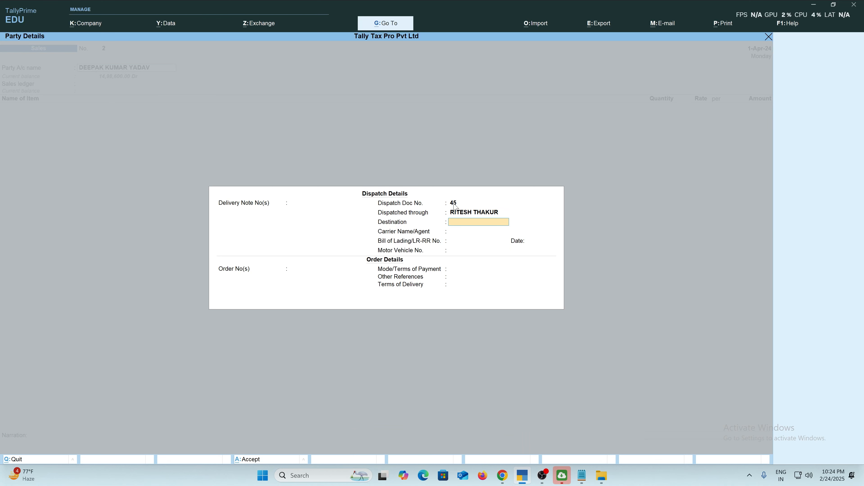
key(Return)
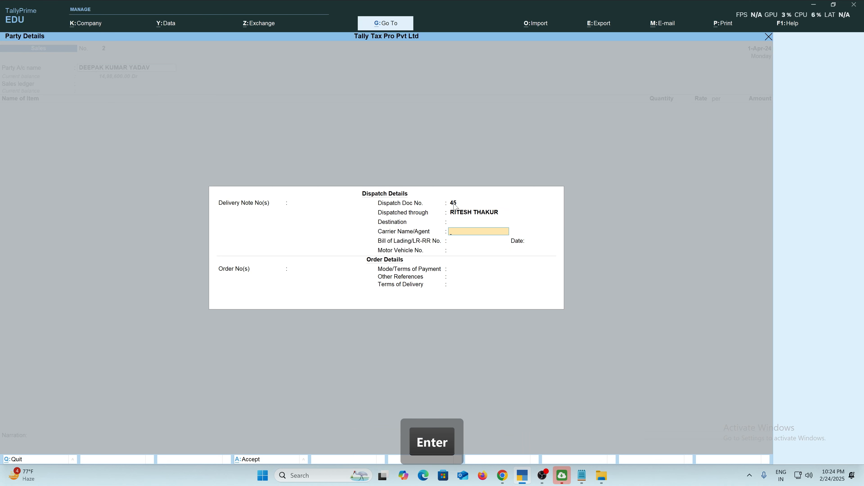
key(Up)
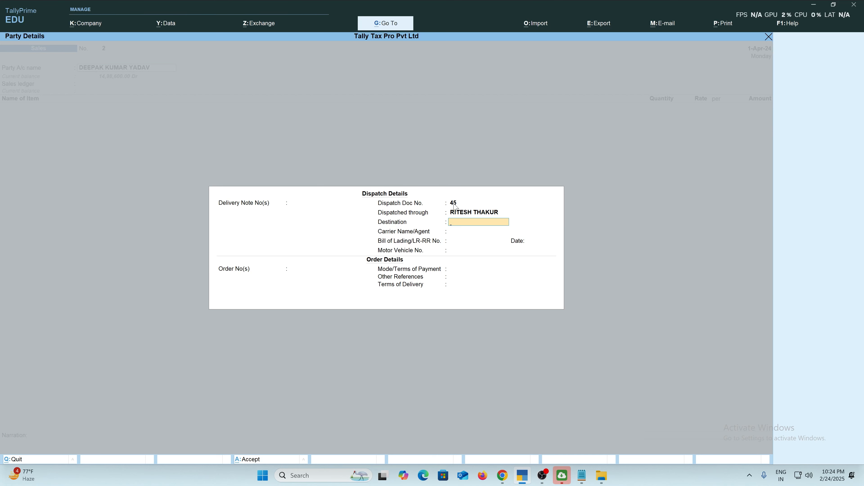
text(DURG)
key(Return)
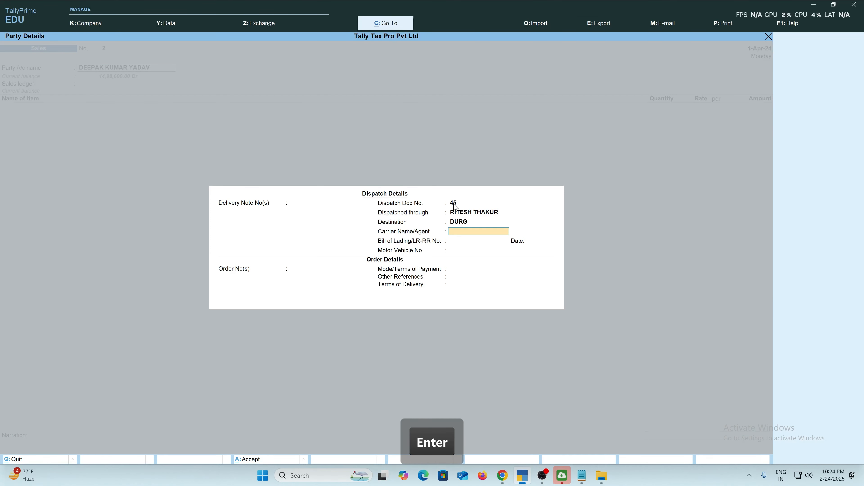
key(Return)
key(Return)
key(Return)
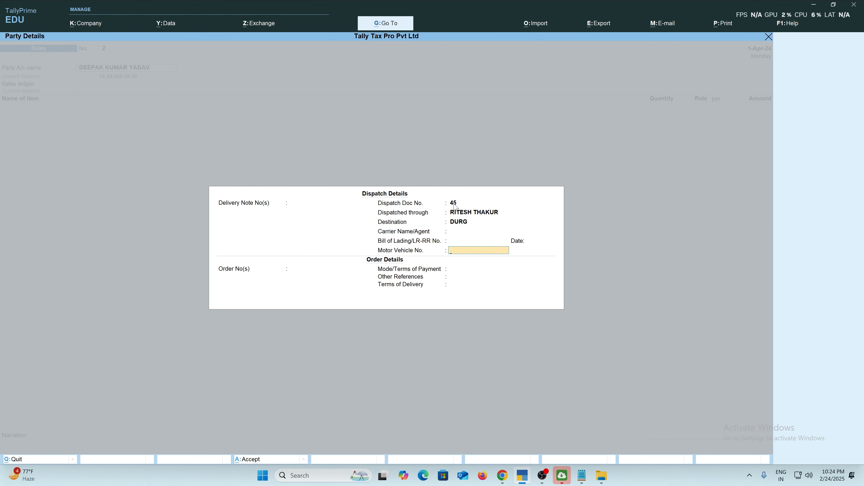
text(CG)
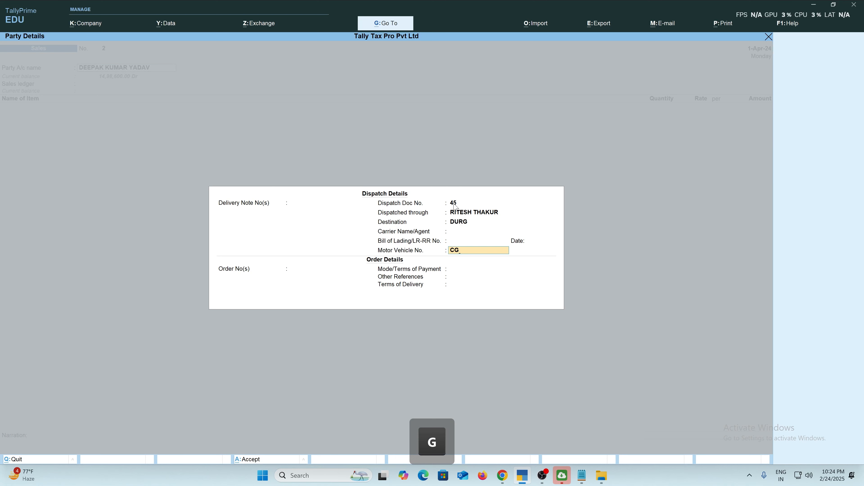
text(04 )
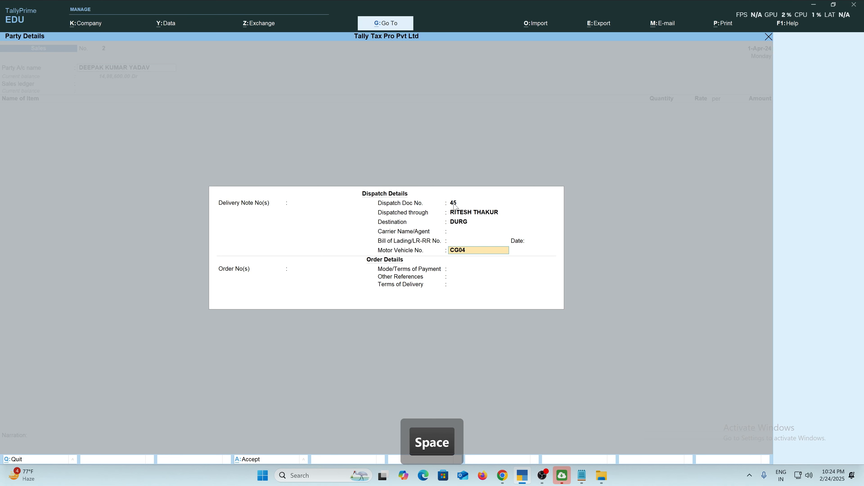
text(JD 4222)
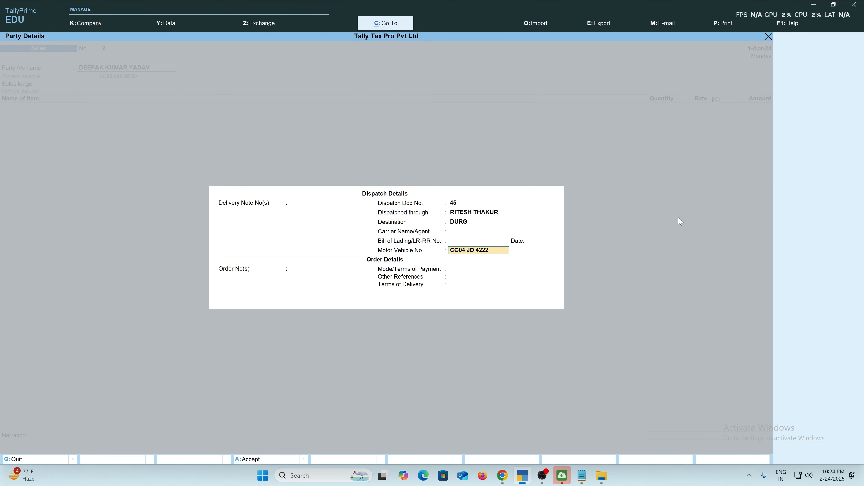
key(Return)
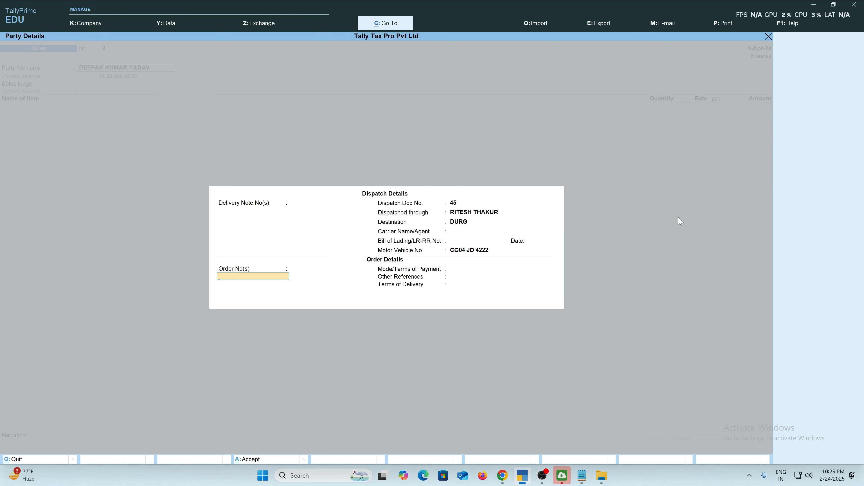
Record the order number with order date 1-Apr-24.
text(12345)
key(Return)
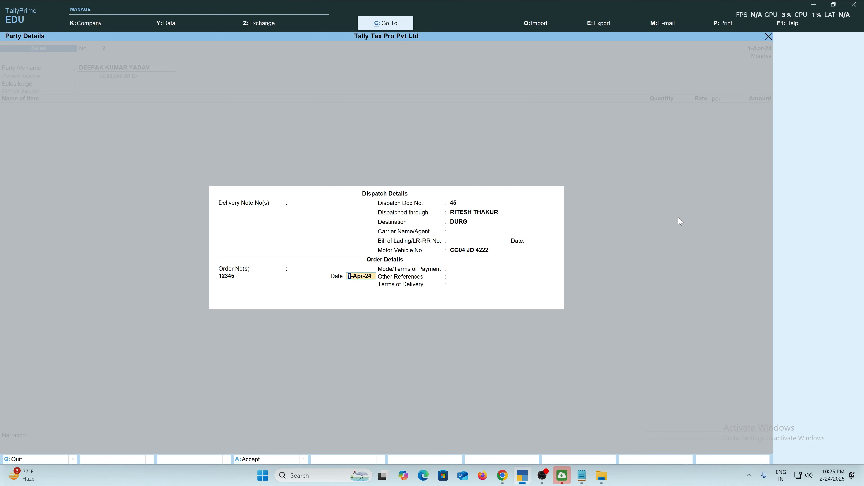
key(Return)
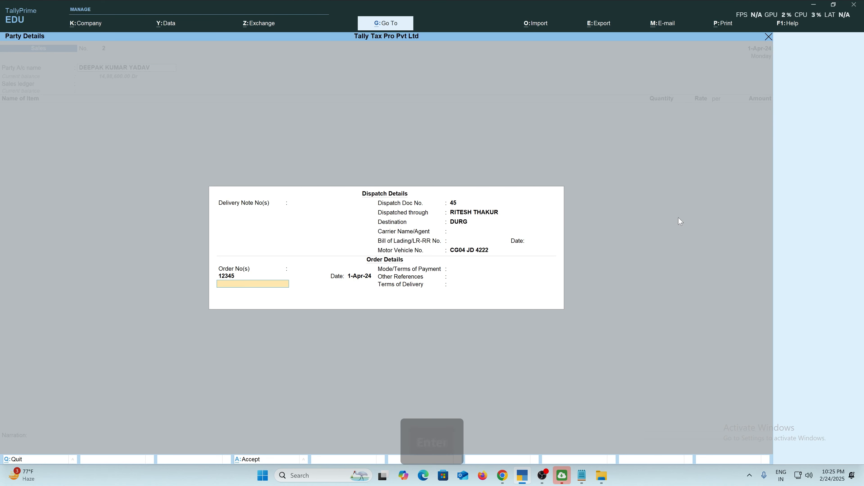
key(Return)
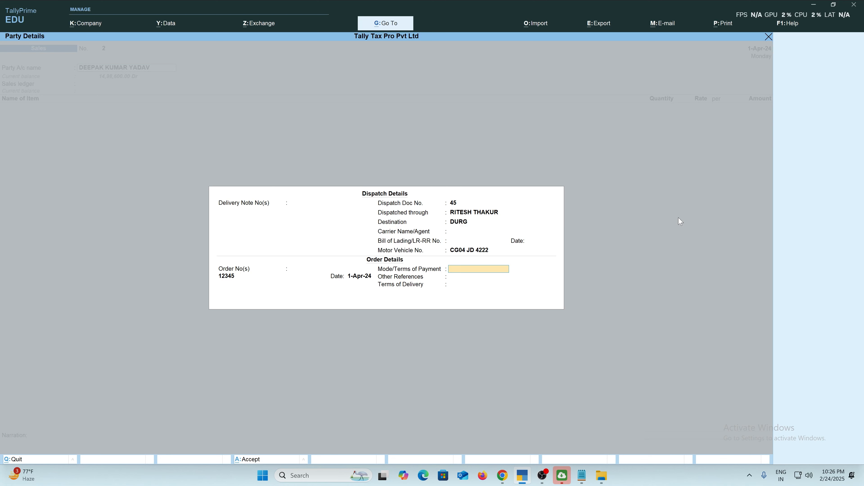
Set Mode/Terms of Payment to NEXT DAYS, leaving Other References empty.
text(NEXT)
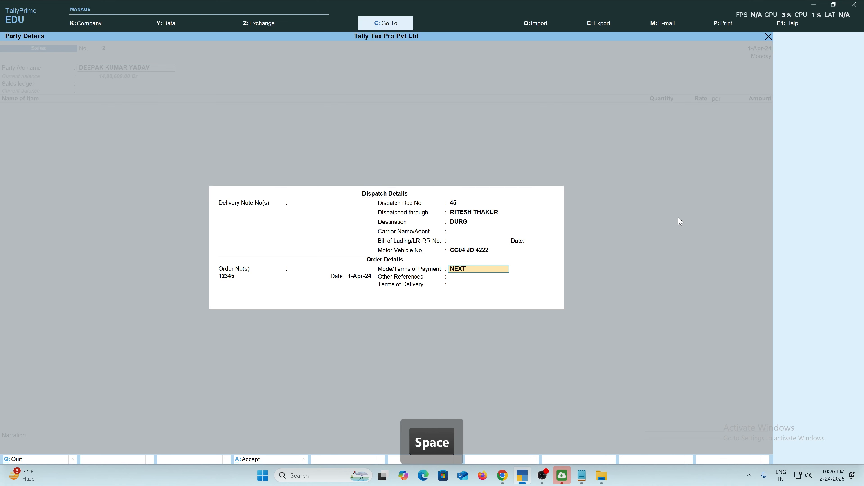
text( DAYS)
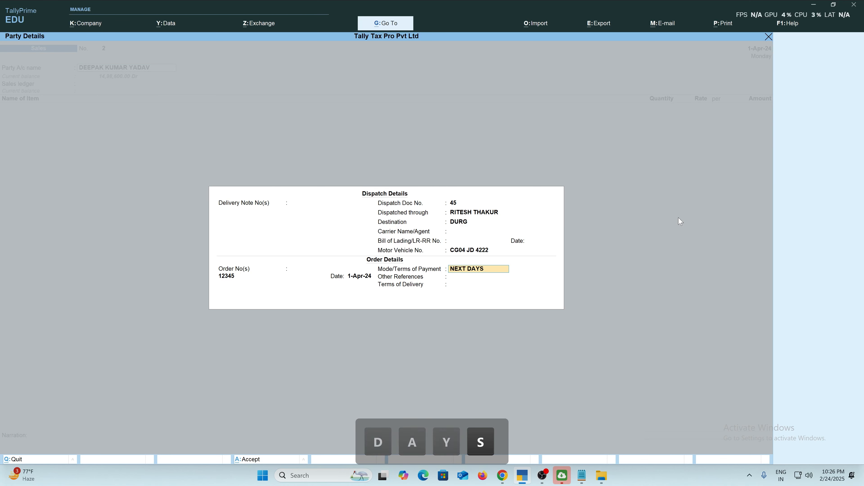
key(Return)
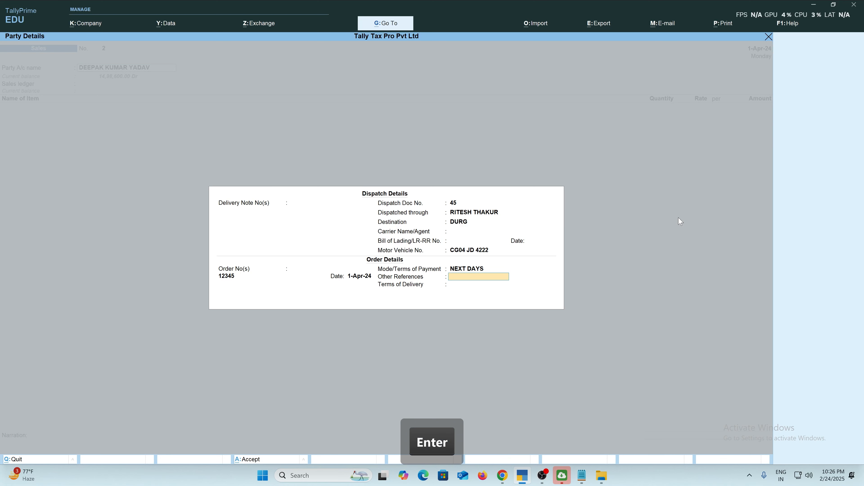
key(Return)
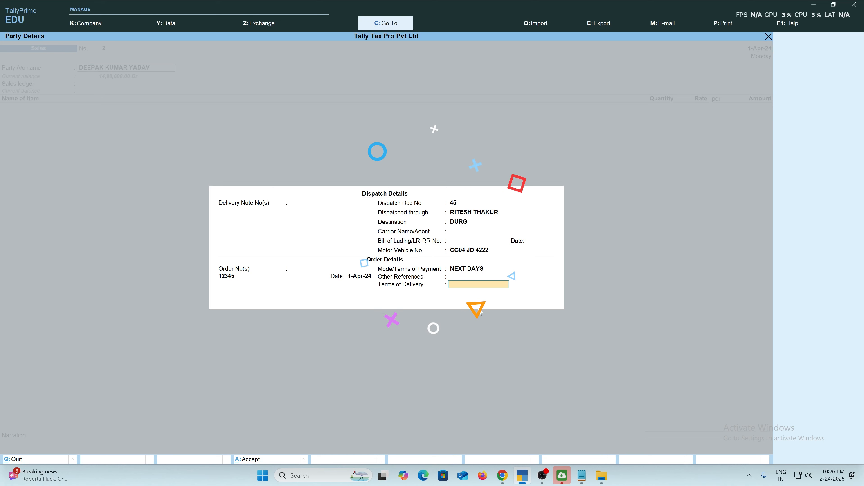
Set Terms of Delivery to TRANSPORT - BHOPAL INDORE ROADLINES and finish dispatch details.
text(SELF)
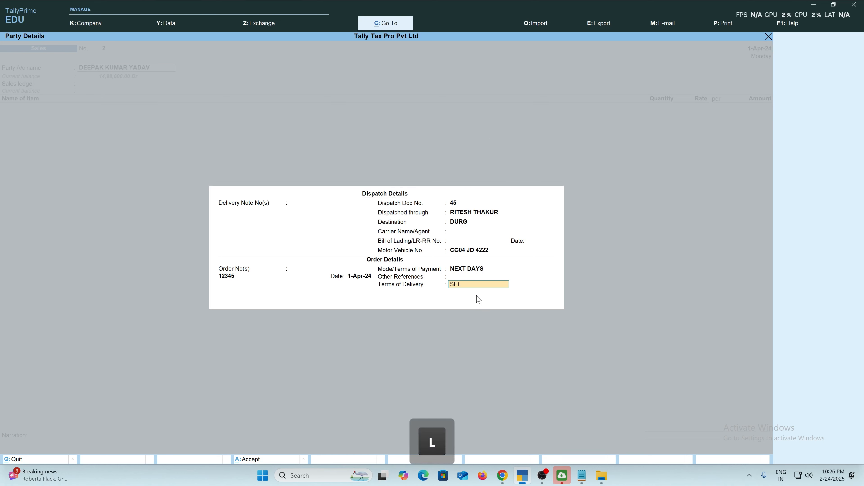
key(BackSpace)
key(BackSpace)
key(BackSpace)
key(BackSpace)
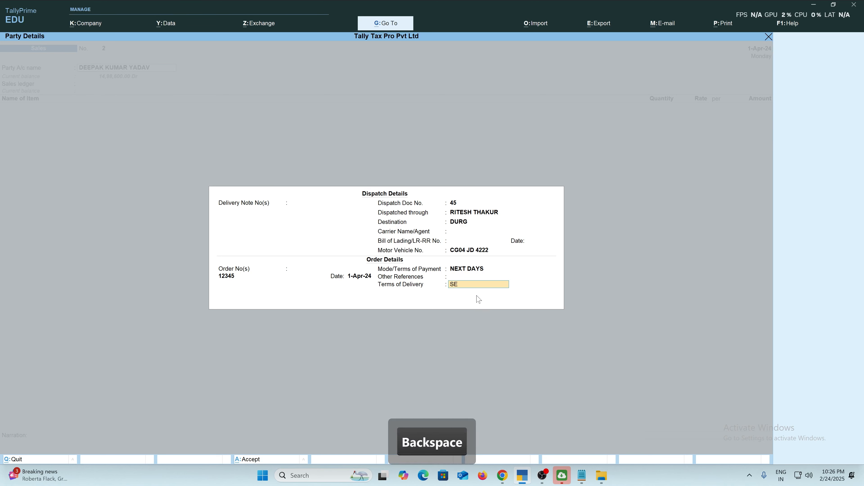
text(TRASN)
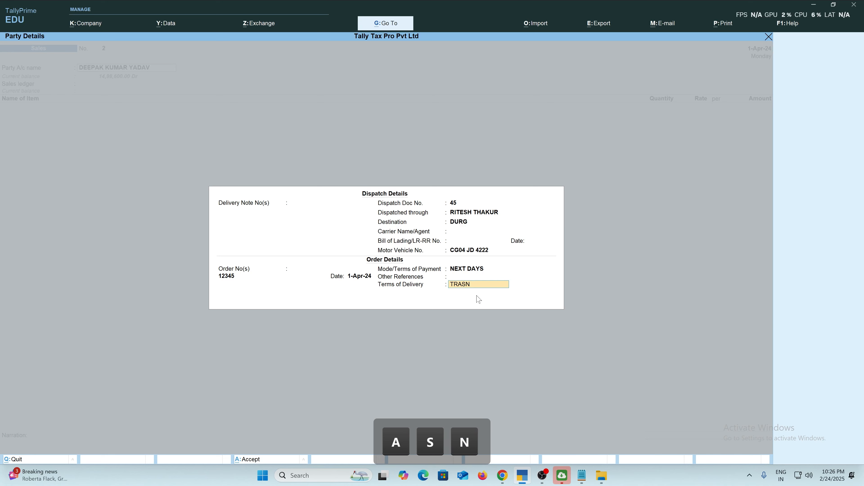
key(BackSpace)
key(BackSpace)
text(PORT -)
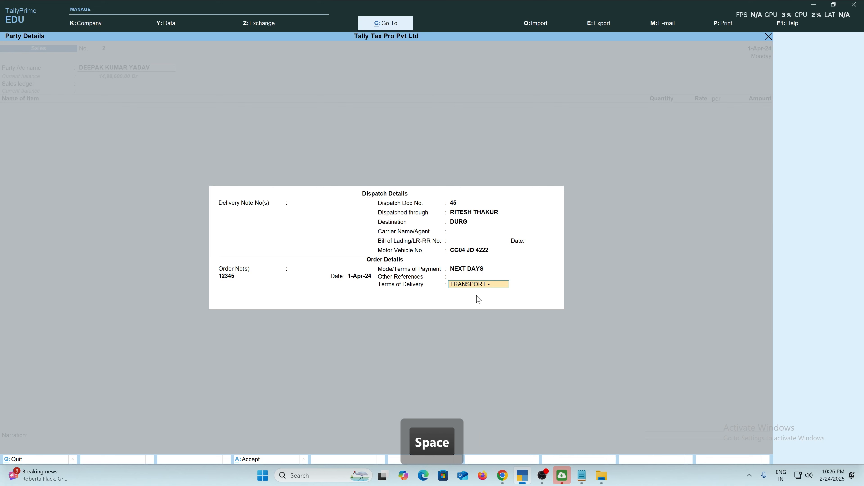
text( BHOPA)
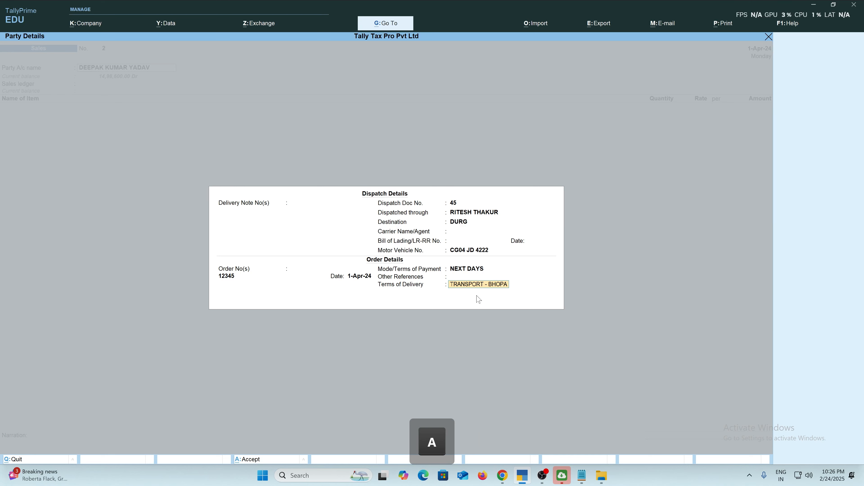
text(L INDORE RO)
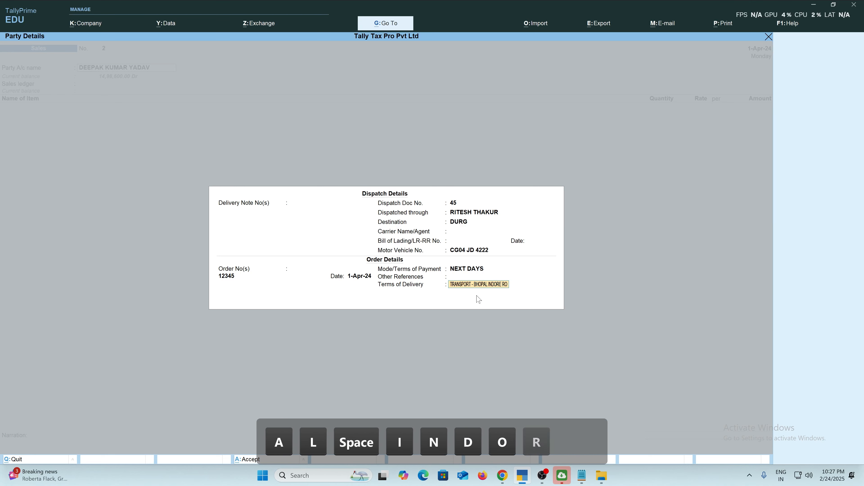
text(E)
key(BackSpace)
text(A)
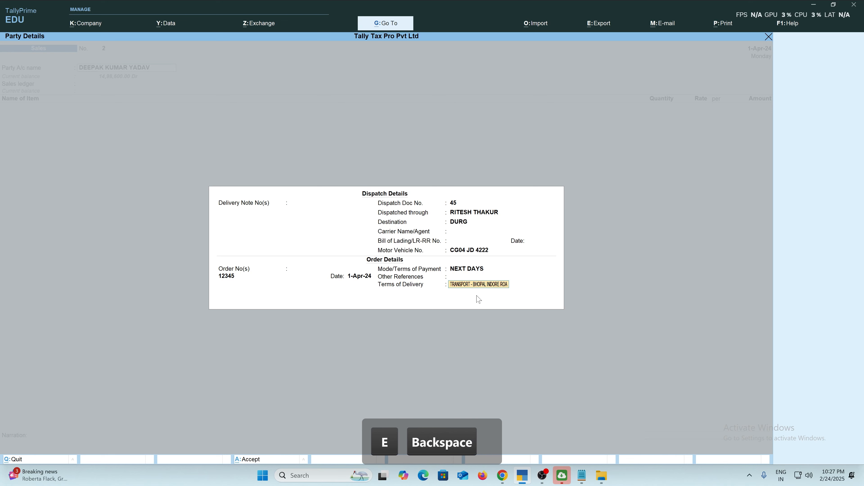
text(DLINES)
key(Return)
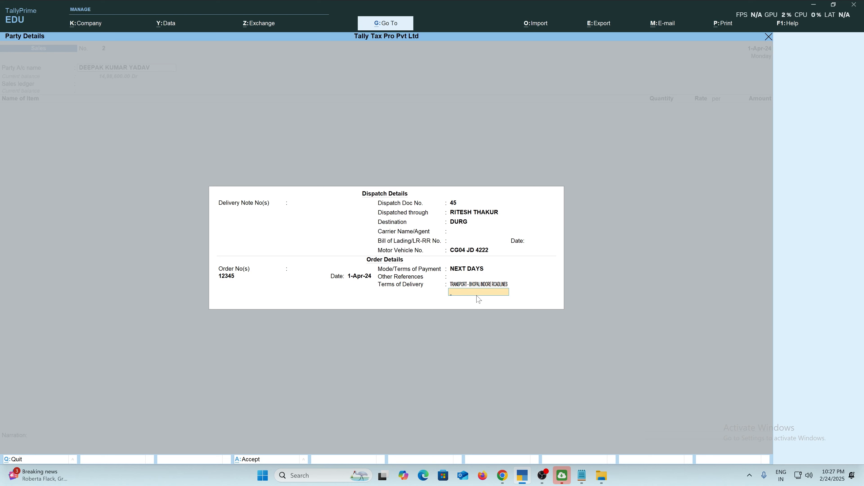
key(Return)
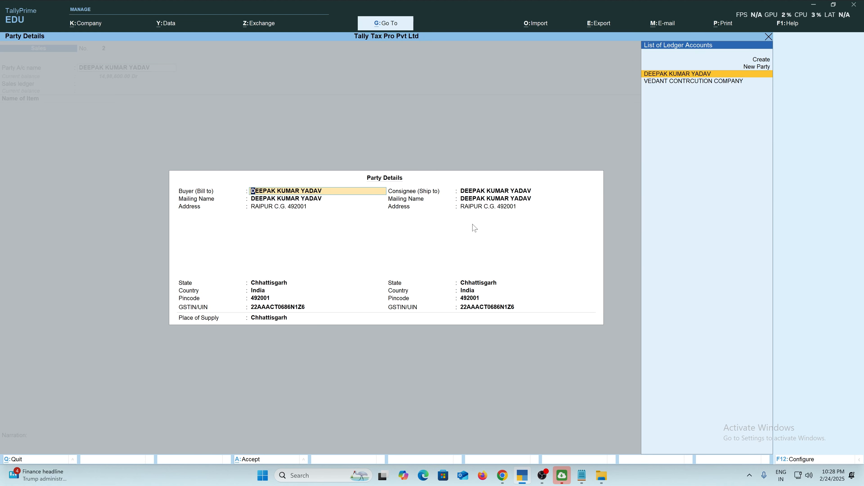
Accept the buyer's details with state Chhattisgarh, returning to the consignee name field.
key(Return)
key(Return)
key(Return)
key(Return)
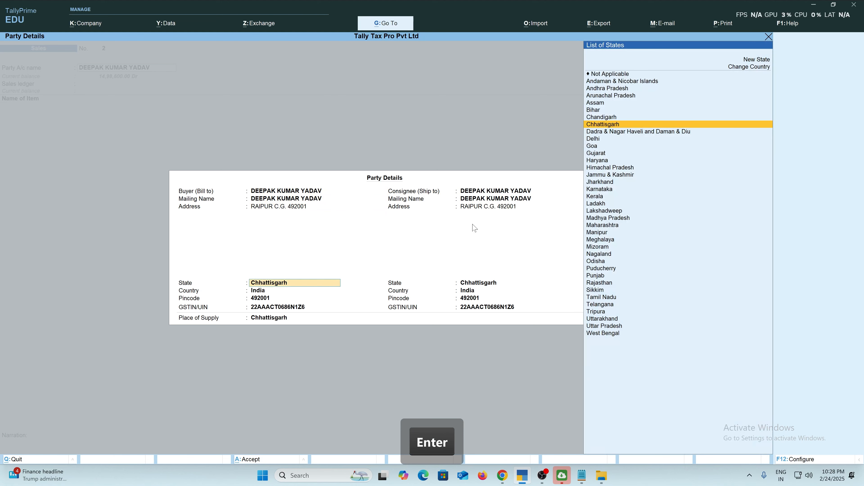
key(Return)
key(Return)
key(Return)
key(Return)
key(Return)
key(BackSpace)
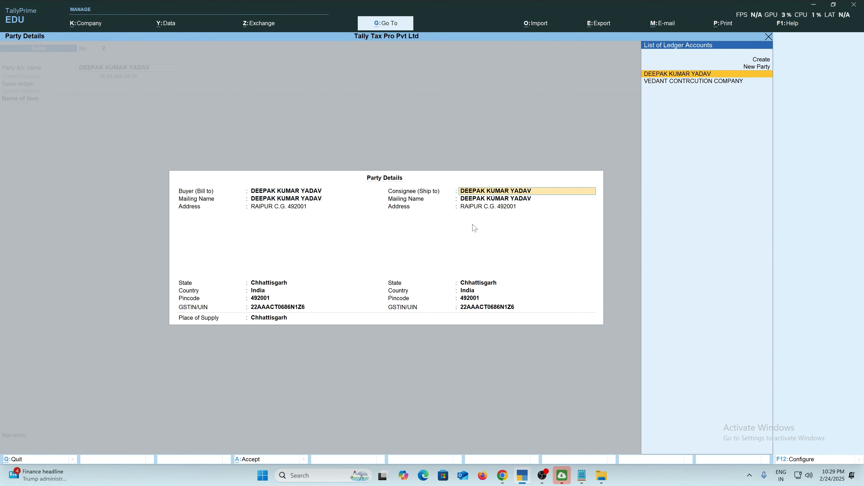
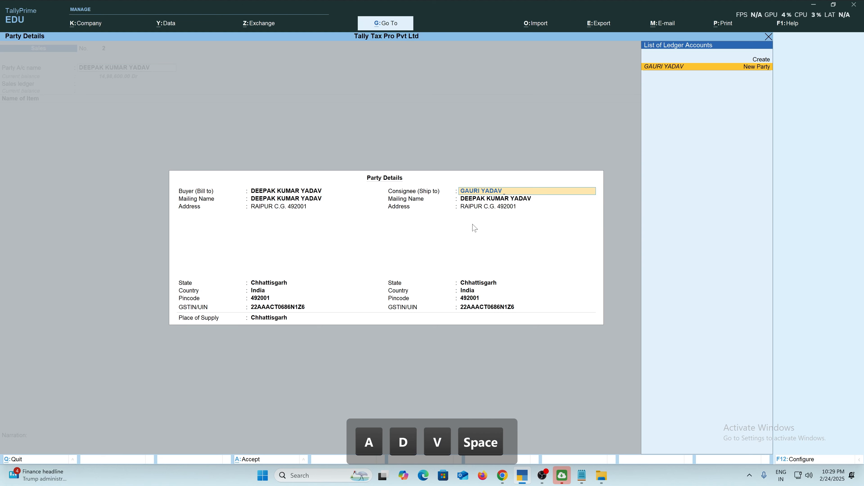
Create a new consignee (Ship to) party by name, with a matching mailing name.
text( DURG)
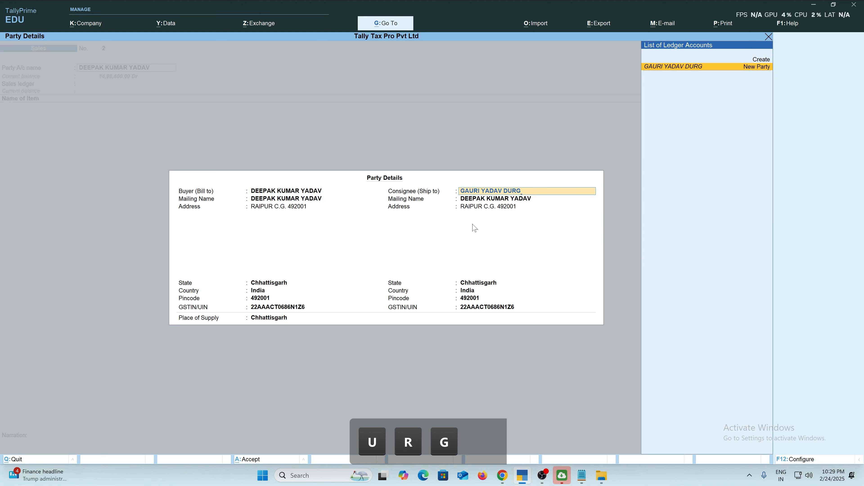
key(Return)
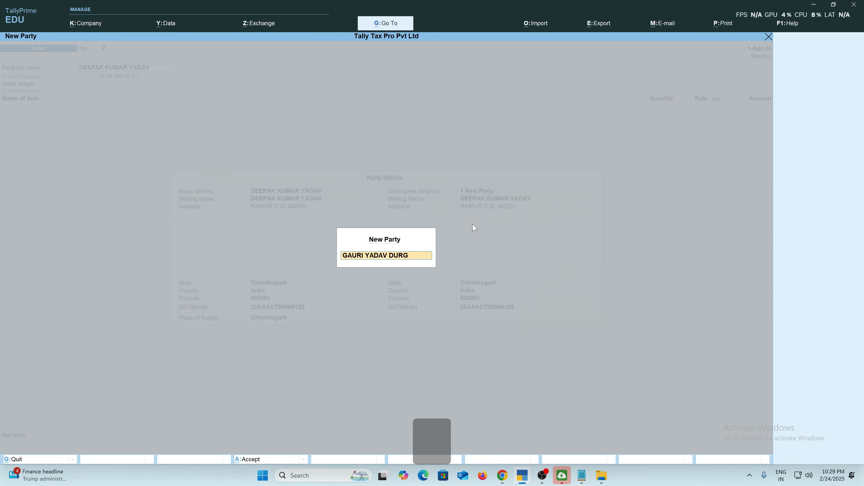
key(Return)
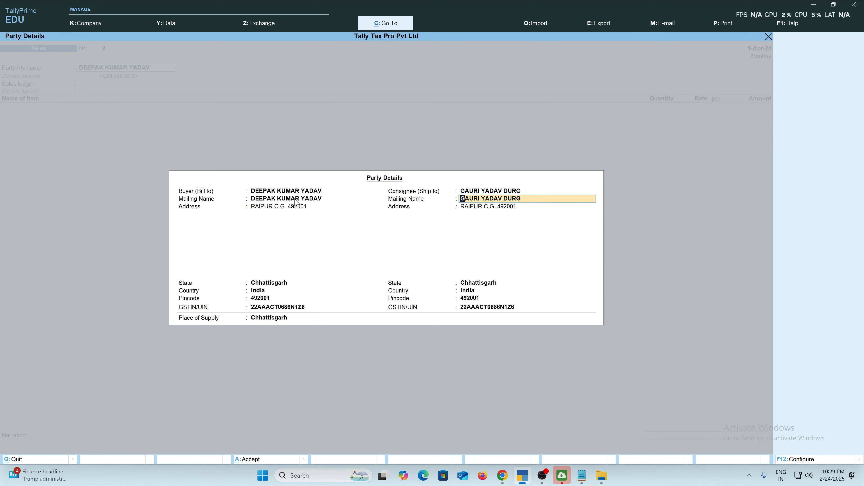
key(Return)
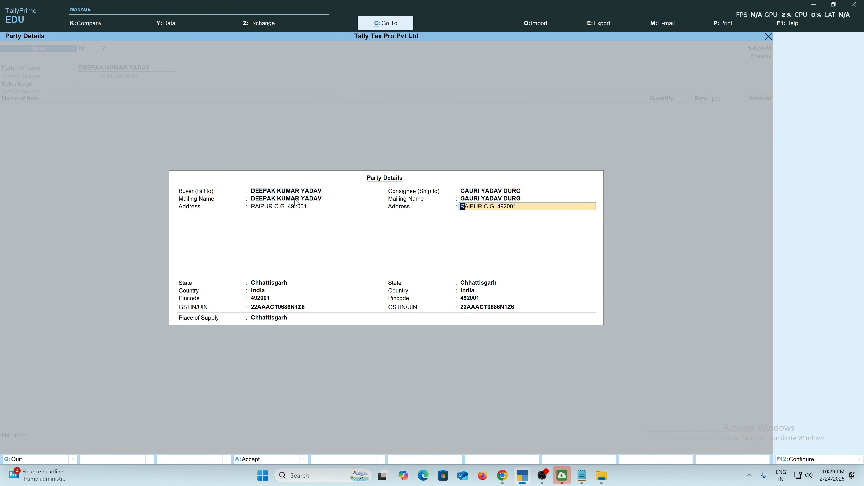
Enter the consignee's own address and pincode, keeping Chhattisgarh as place of supply.
text(DURG C.)
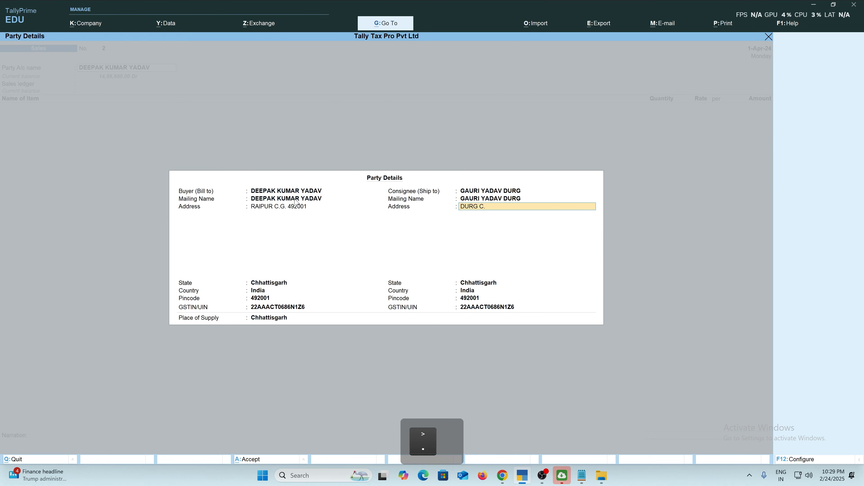
text(G. 491001)
key(Return)
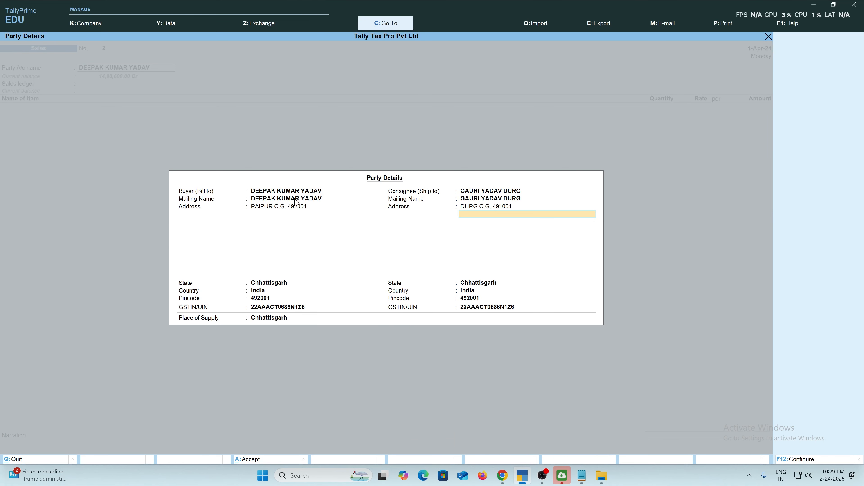
key(Return)
key(Return)
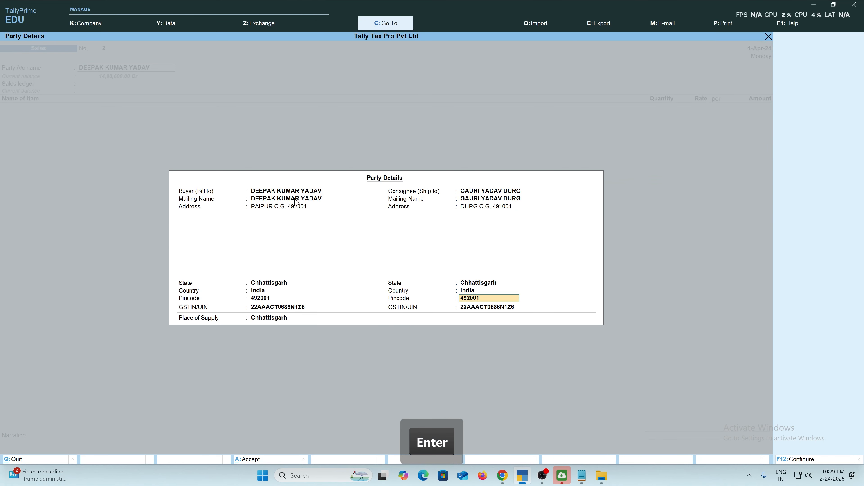
text(491)
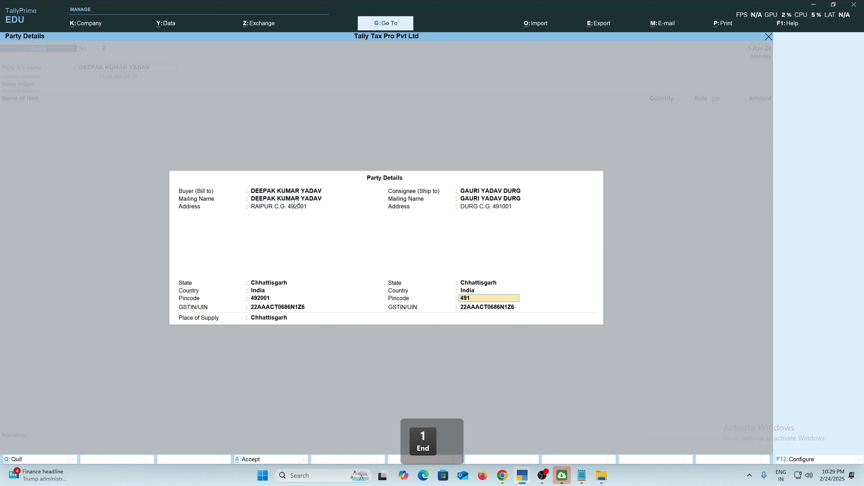
text(001)
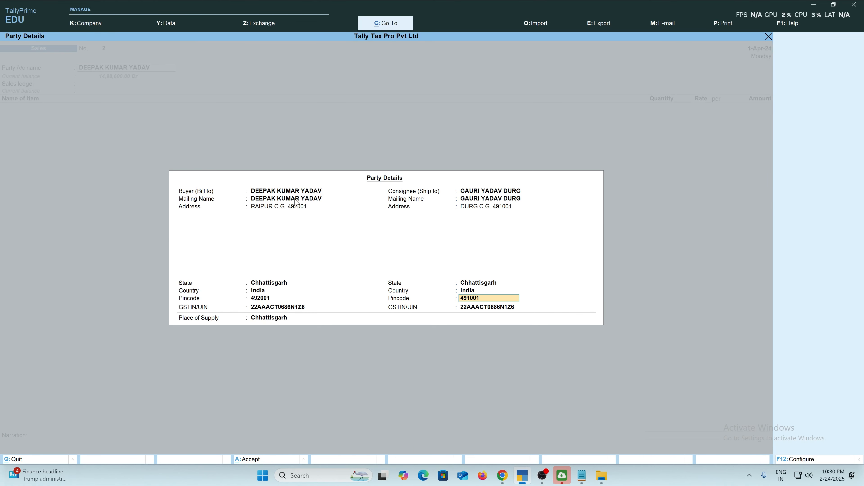
key(Return)
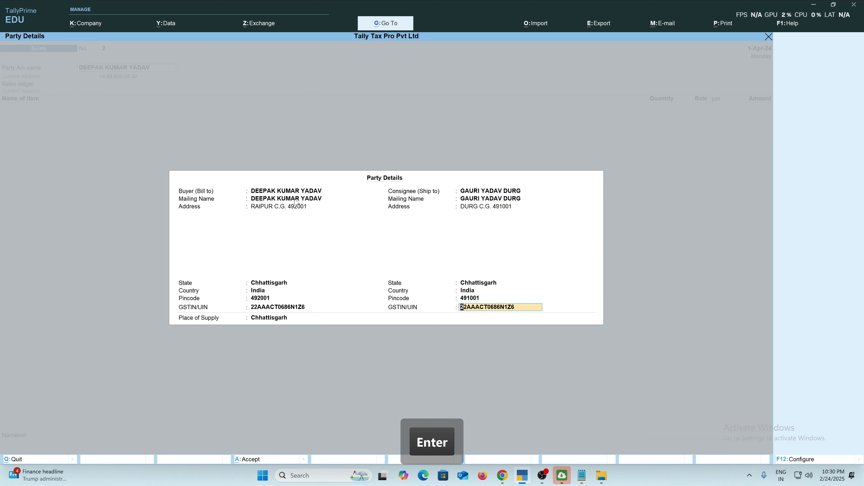
key(Return)
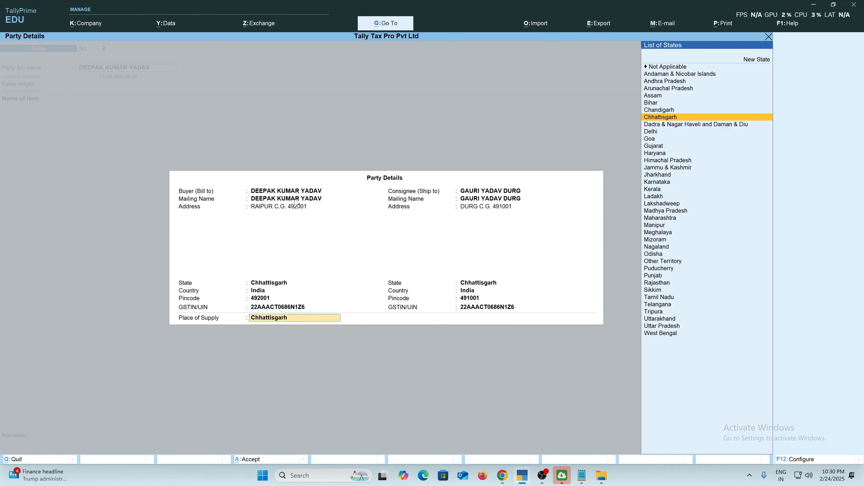
key(BackSpace)
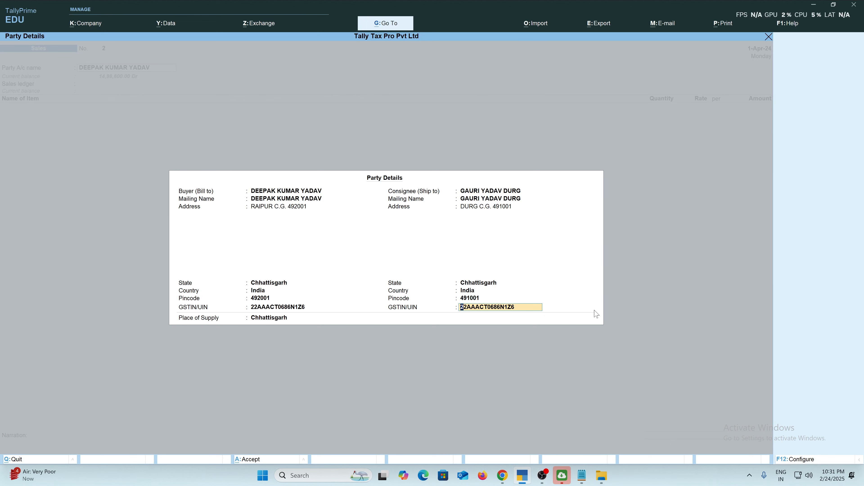
key(Return)
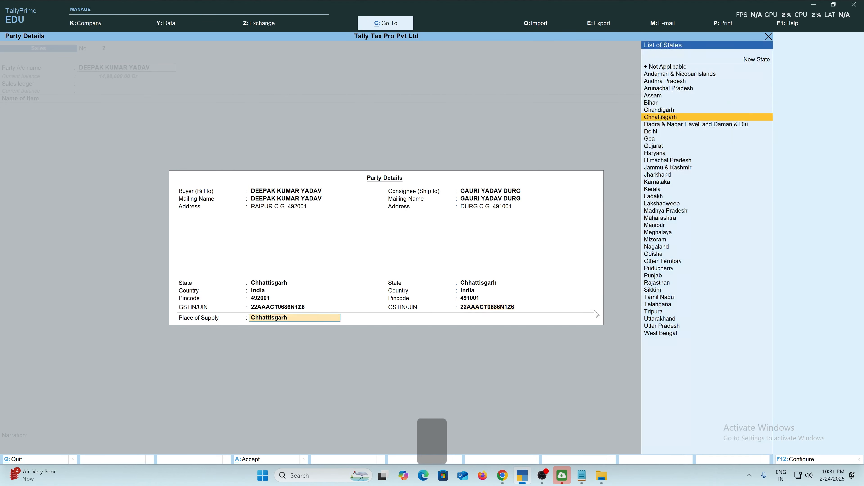
key(Return)
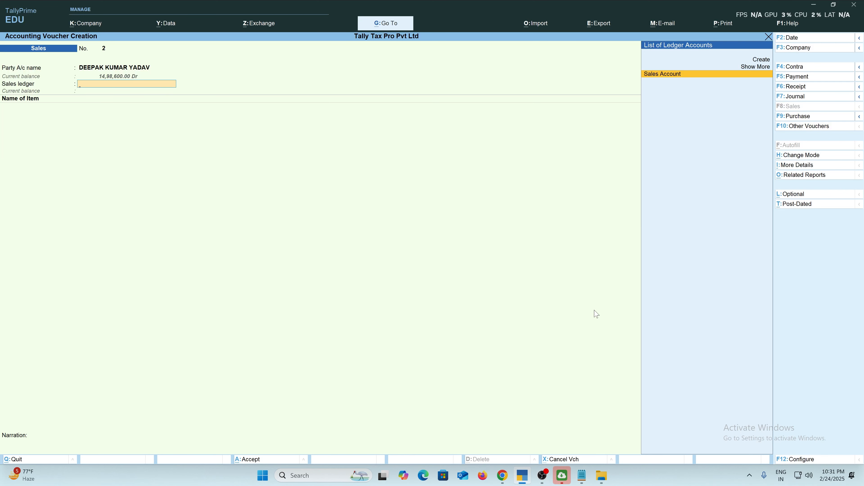
Select Sales Account as the sales ledger and TMT BAR 72141090 as the first item.
key(Return)
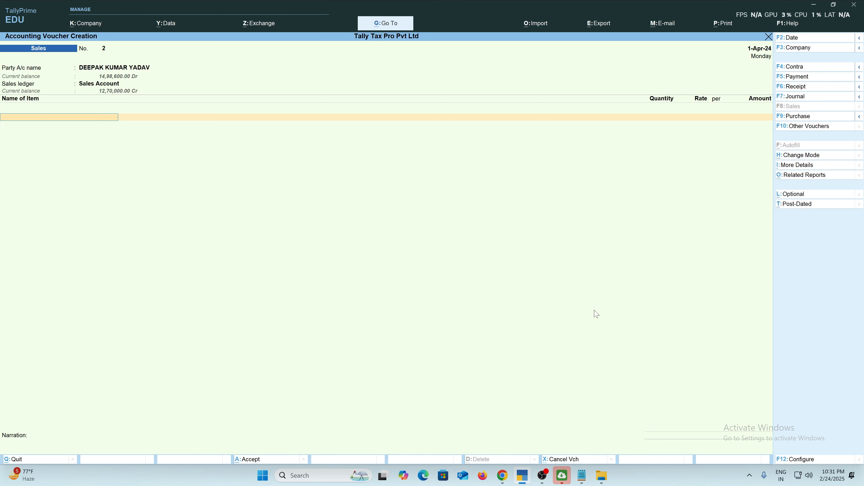
text(TMT)
key(Down)
key(Down)
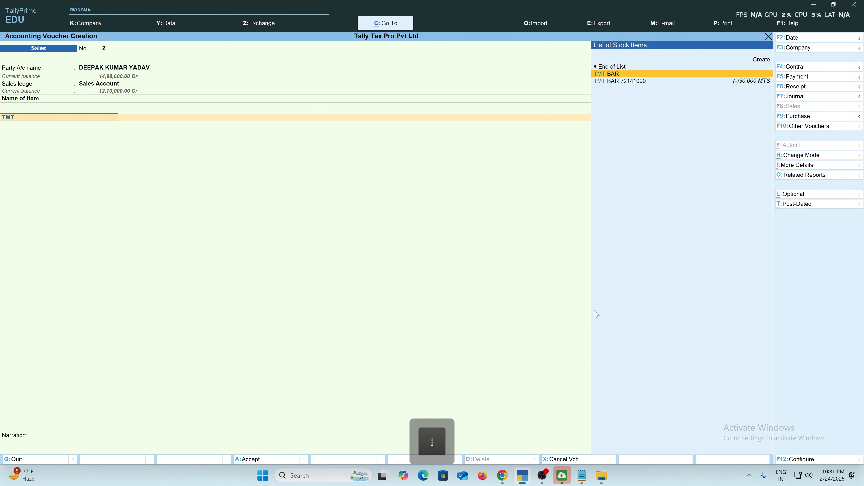
key(Return)
key(BackSpace)
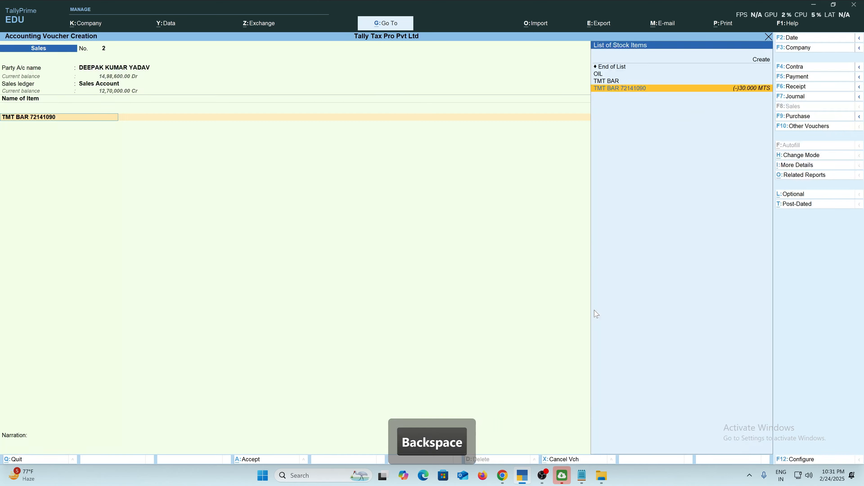
key(Return)
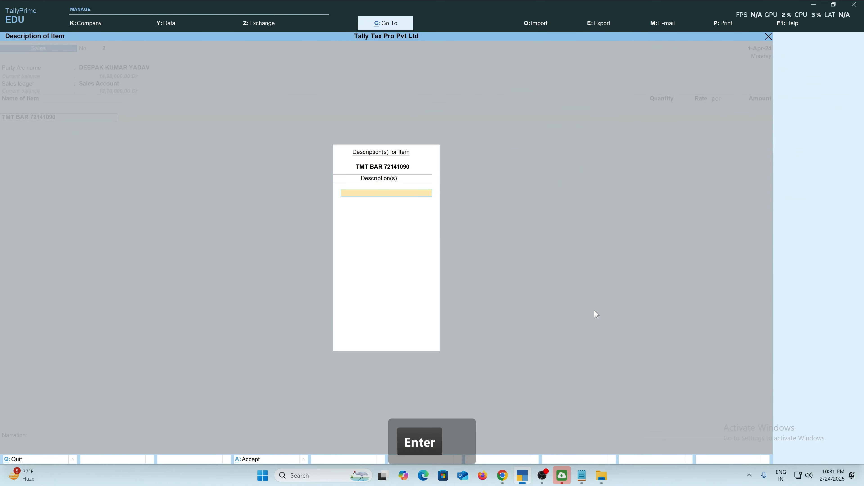
key(BackSpace)
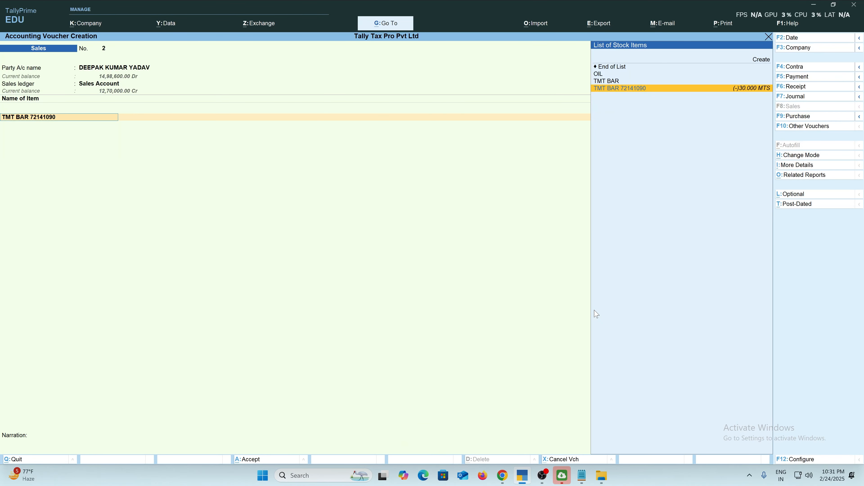
key(Return)
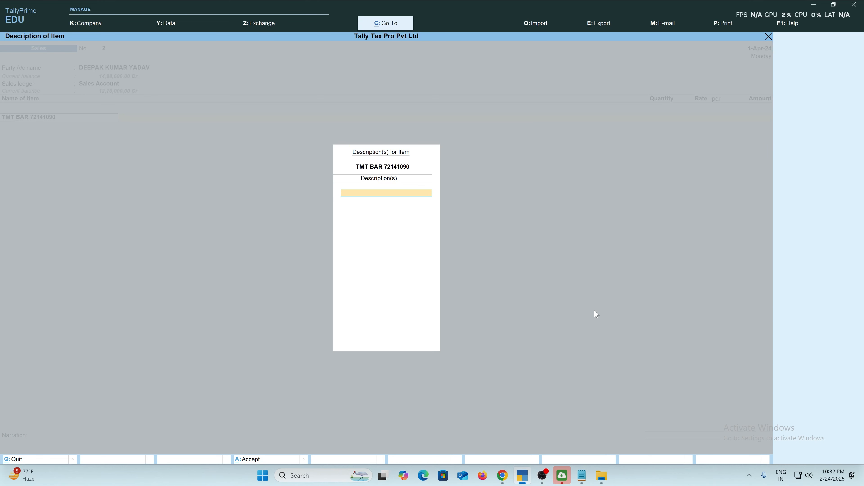
Finish the first item's description as 10 MM.
text(0 MM)
key(Return)
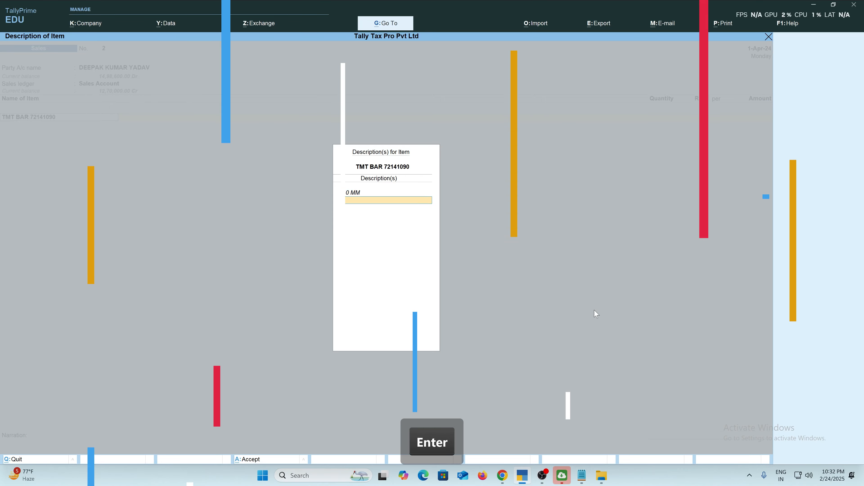
key(Return)
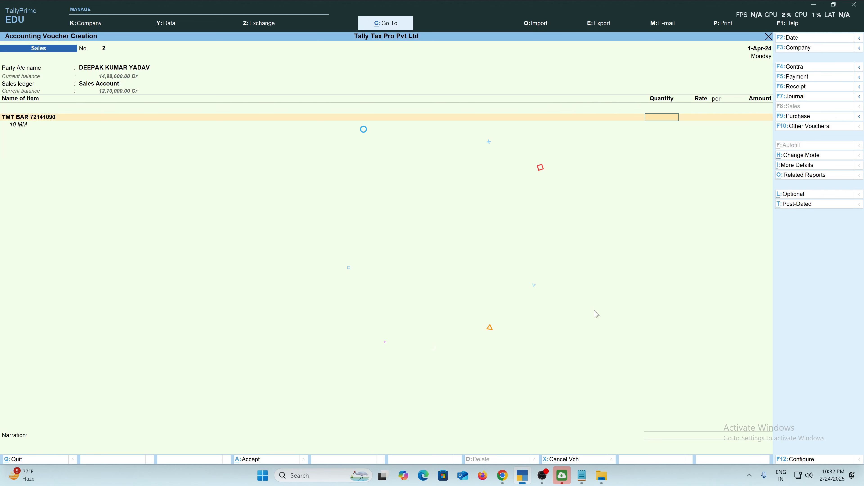
Enter 30 MTS at 44,111.00 per MTS, past the negative stock warning, for 13,23,330.00.
text(30)
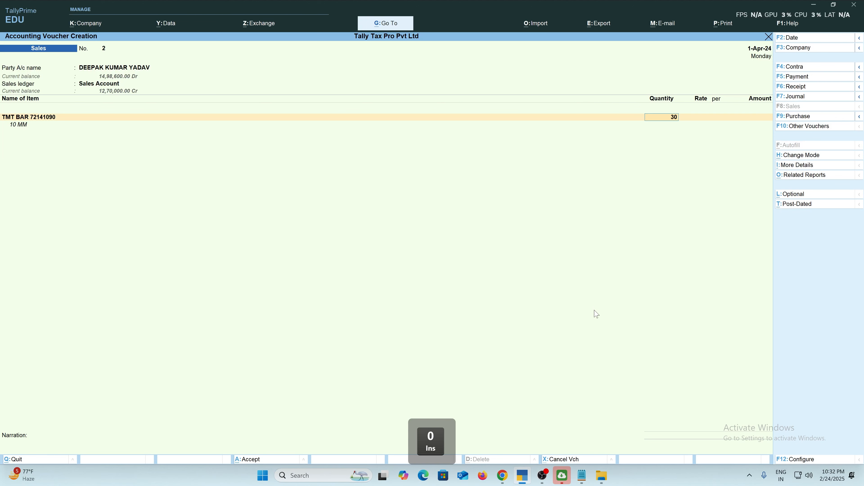
key(Return)
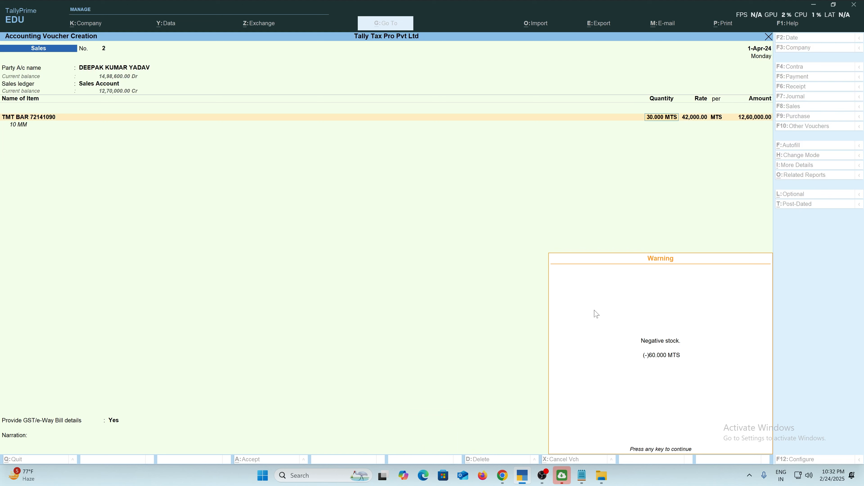
key(Return)
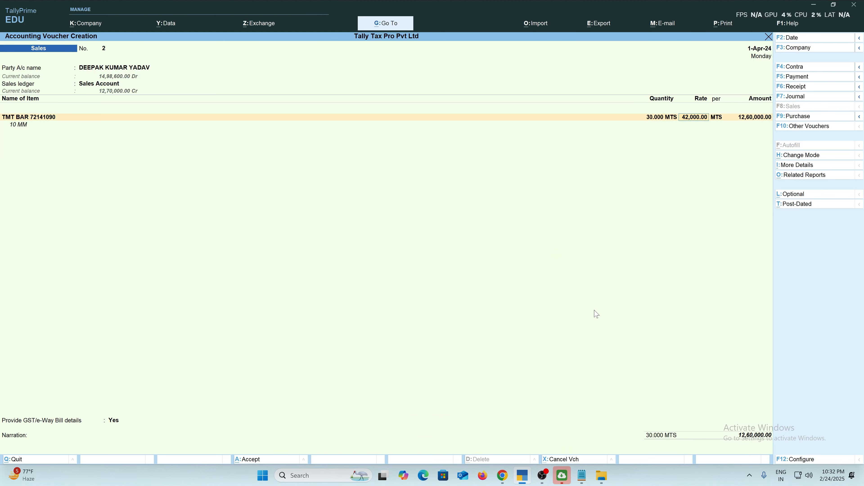
text(4)
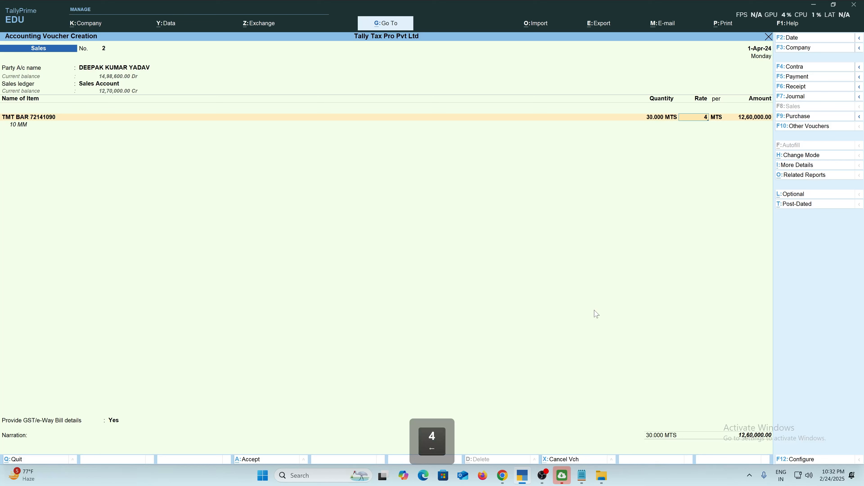
text(4)
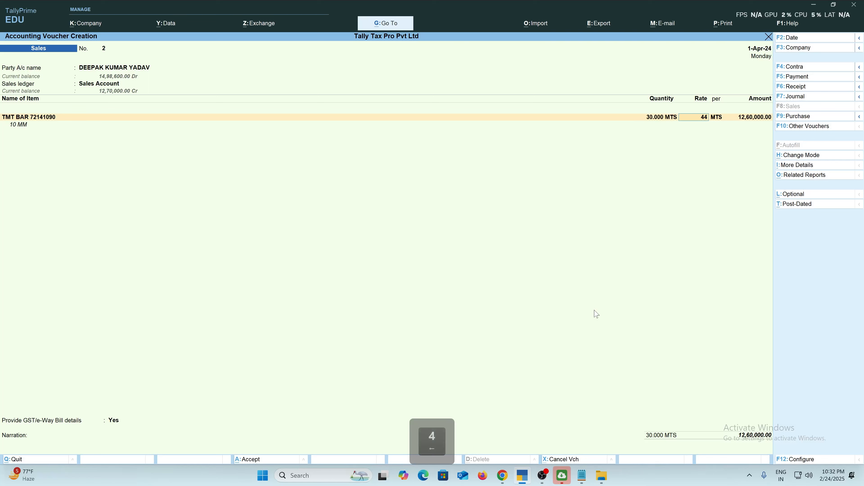
text(111)
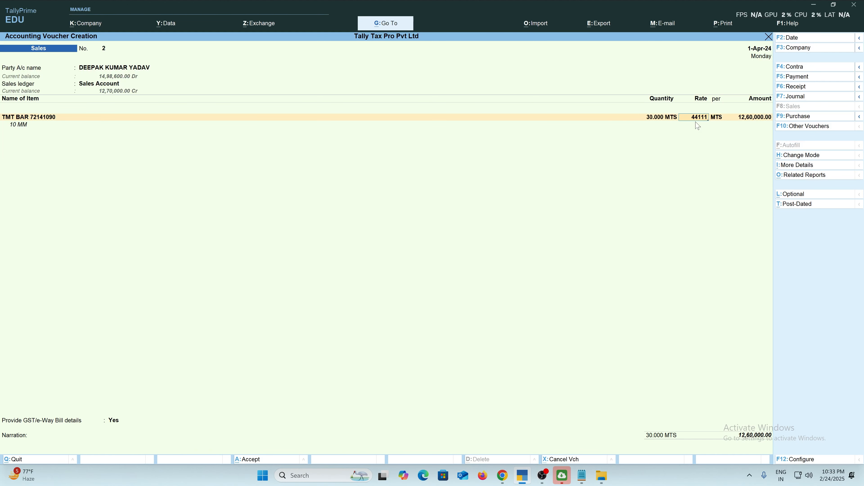
key(Return)
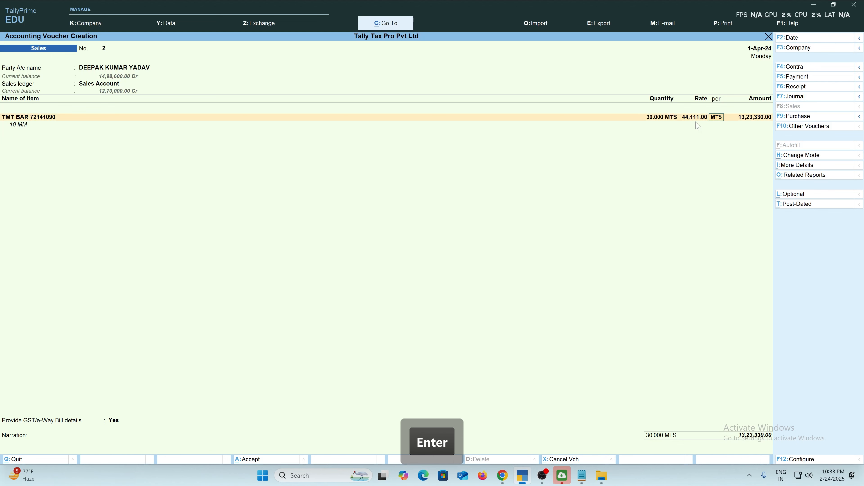
key(Return)
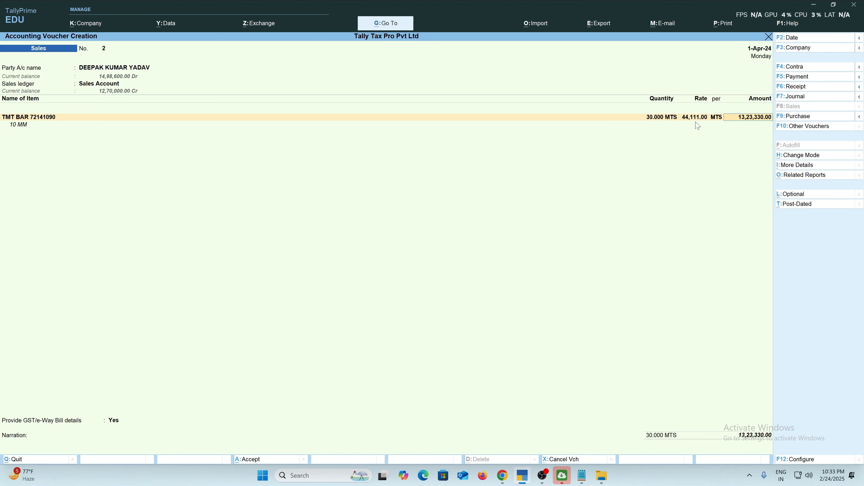
key(Return)
key(Return)
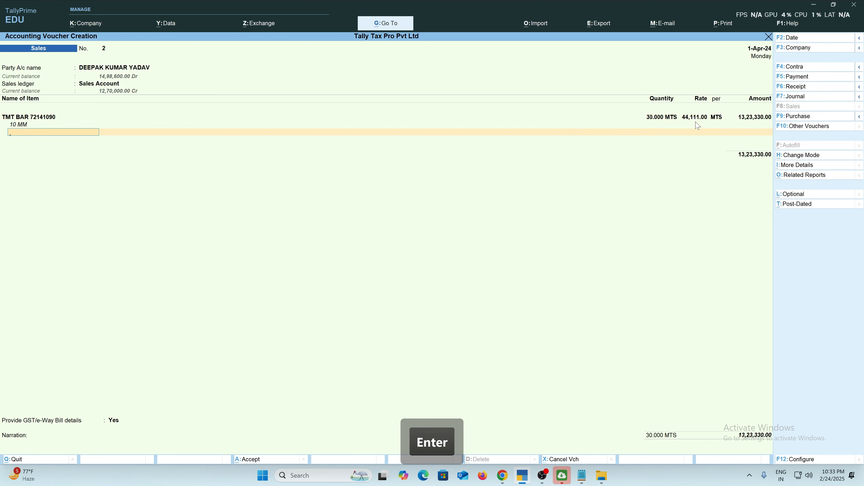
key(Return)
Add TMT BAR 72141090 again as 12 MM: 10 MTS at 43,111.00, amounting to 4,31,110.00.
text(TMT)
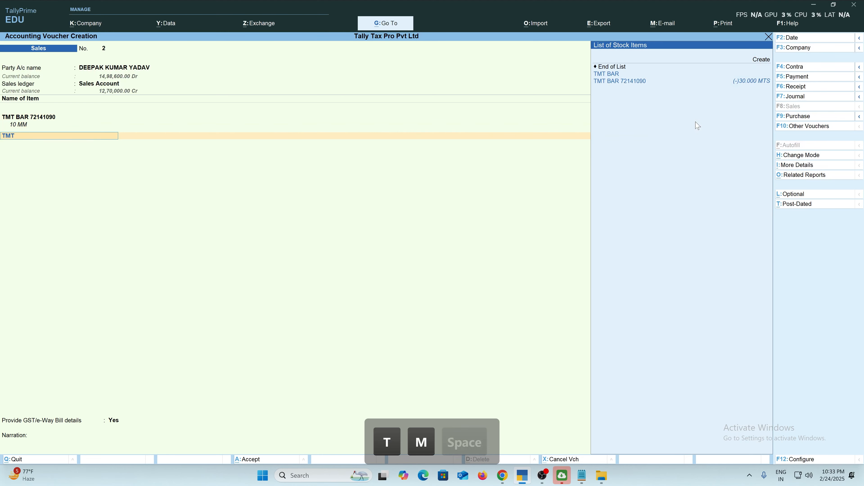
key(Down)
key(Return)
text(1)
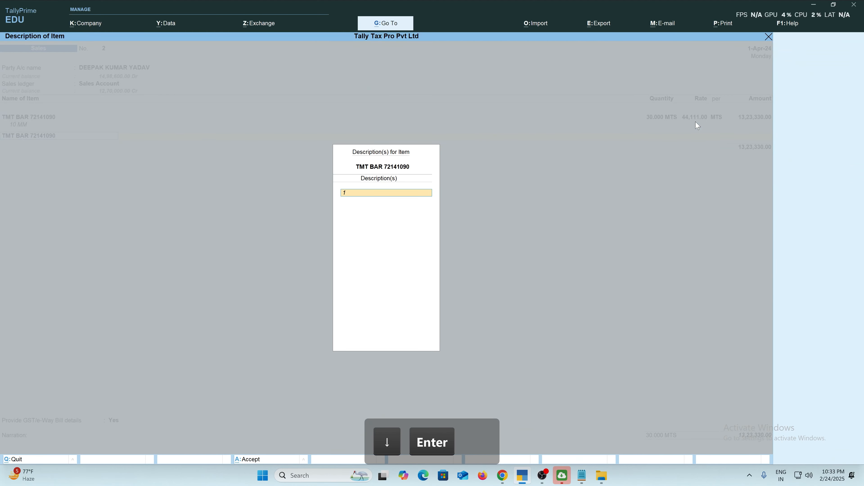
text(2 MM)
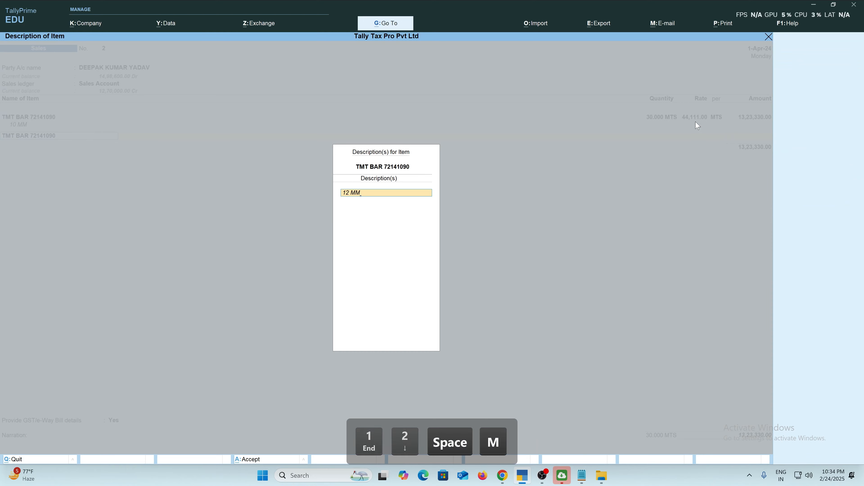
key(Return)
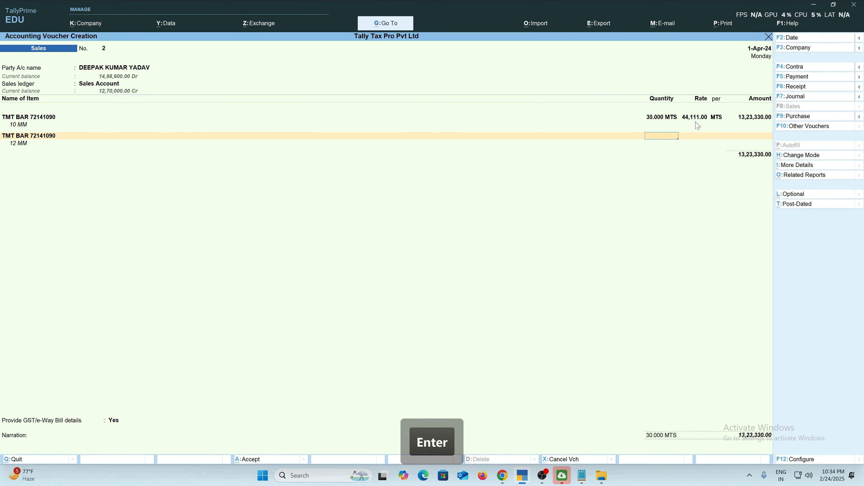
text(10)
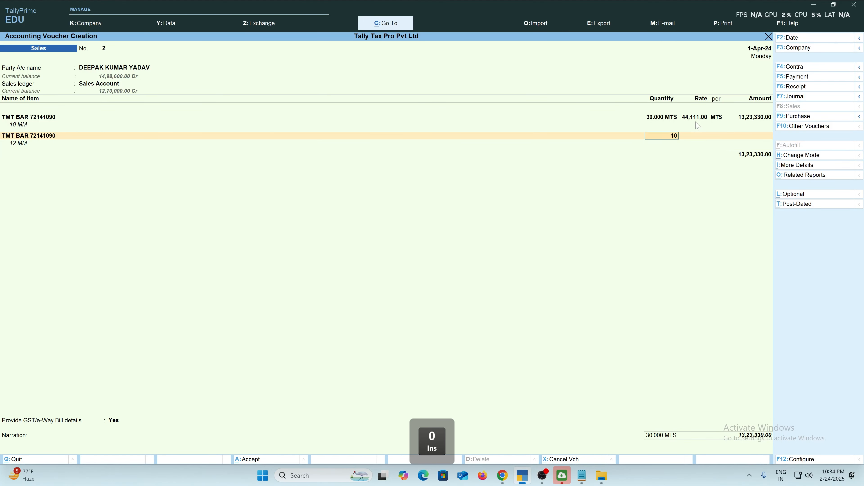
key(Return)
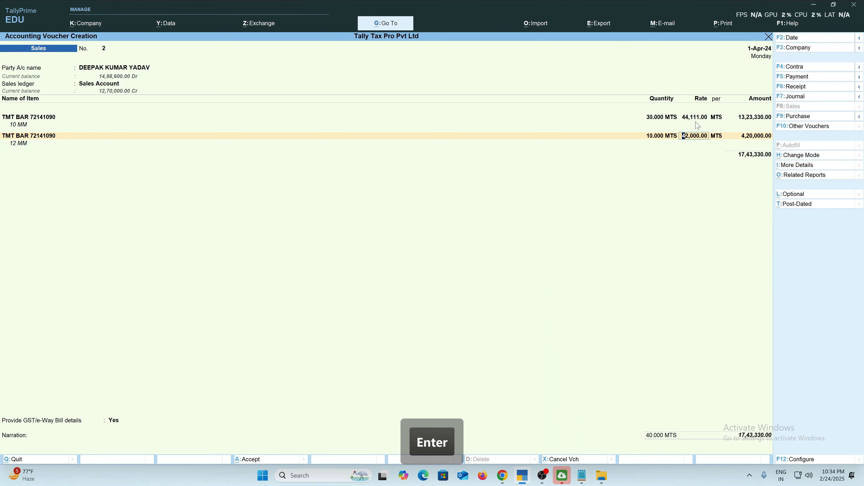
text(43,111)
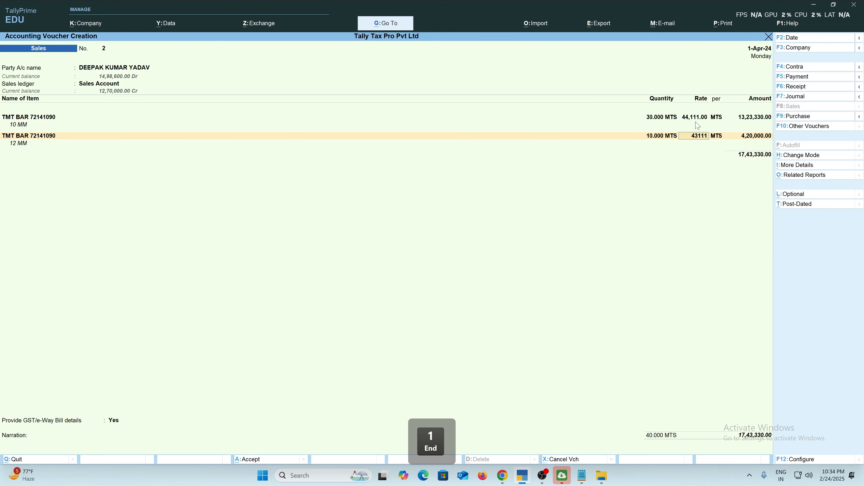
key(Return)
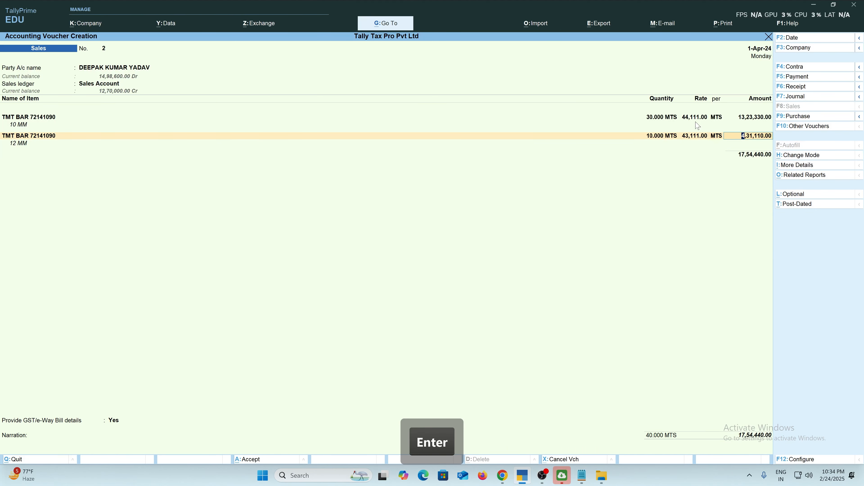
key(Return)
key(Return)
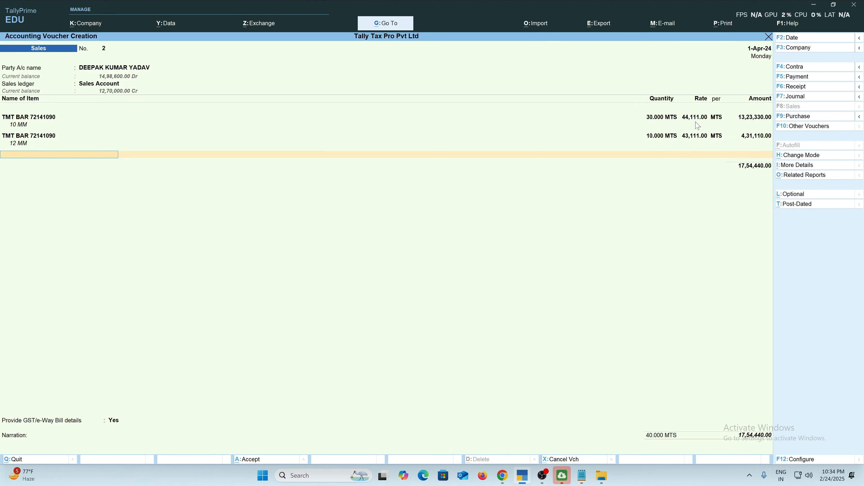
key(Return)
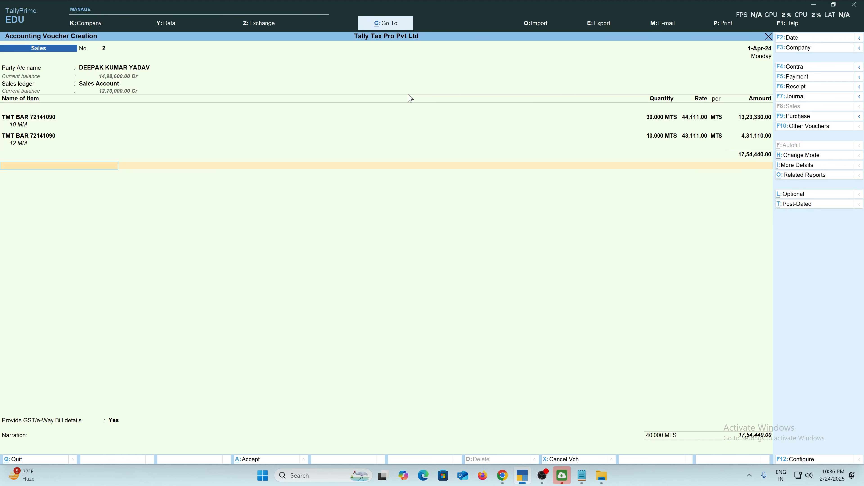
Add the OUTPUT CGST ledger, accepting its calculated 1,57,899.60.
key(Return)
text(OU)
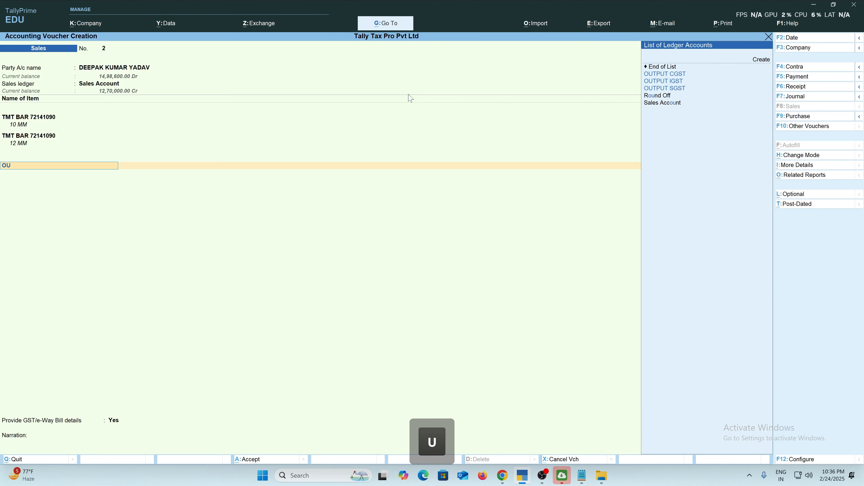
key(Return)
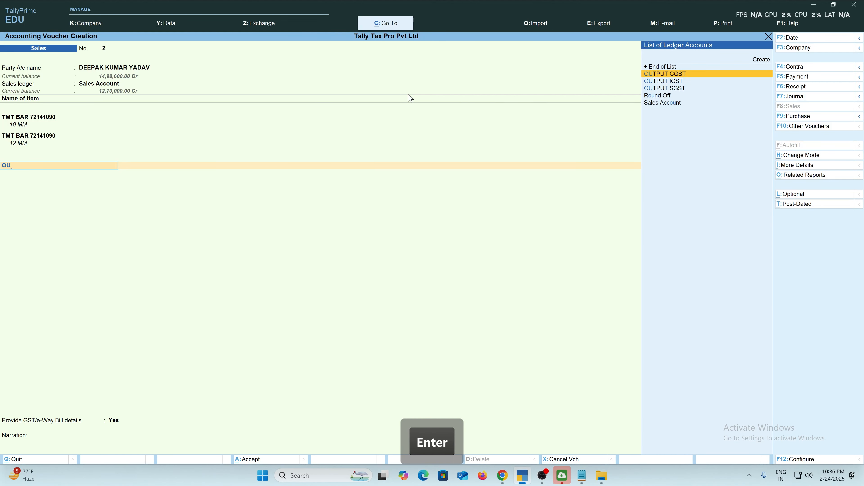
key(BackSpace)
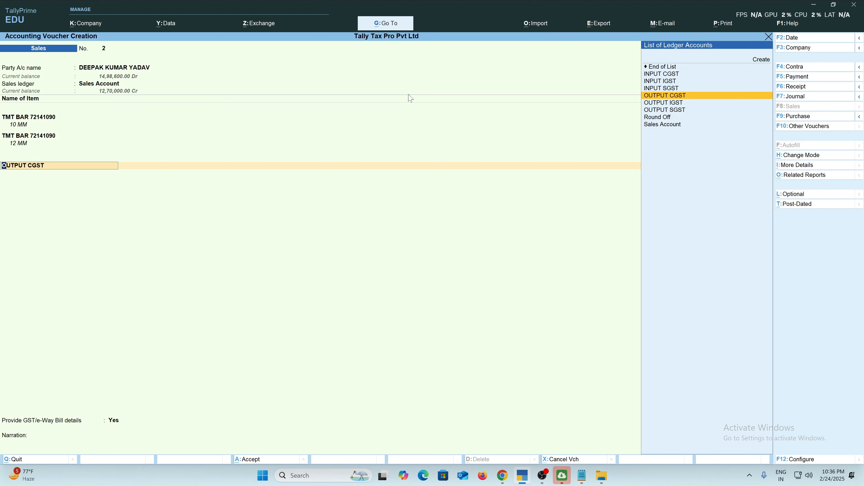
key(Return)
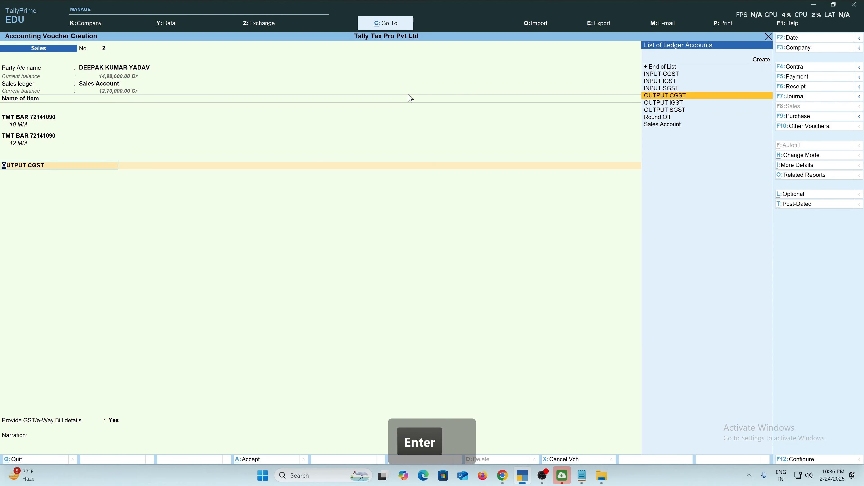
key(Return)
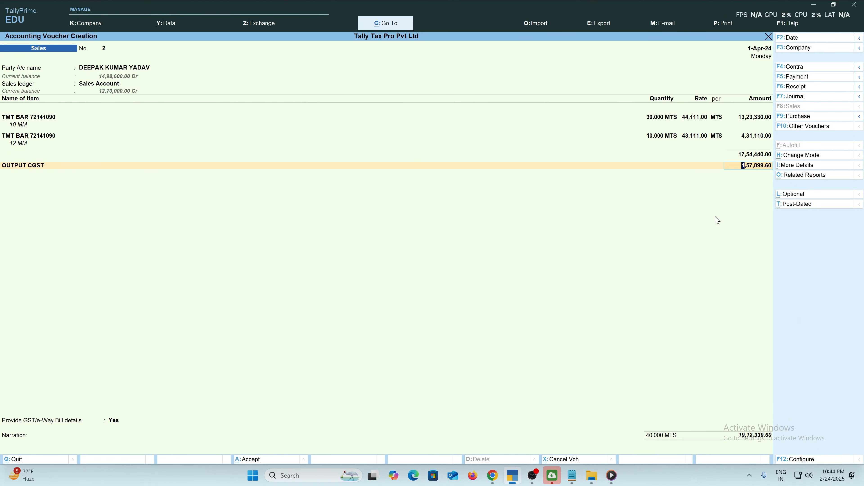
Add an OUTPUT SGST ledger line of 1,57,899.60, bringing the total to 20,70,239.20.
key(Return)
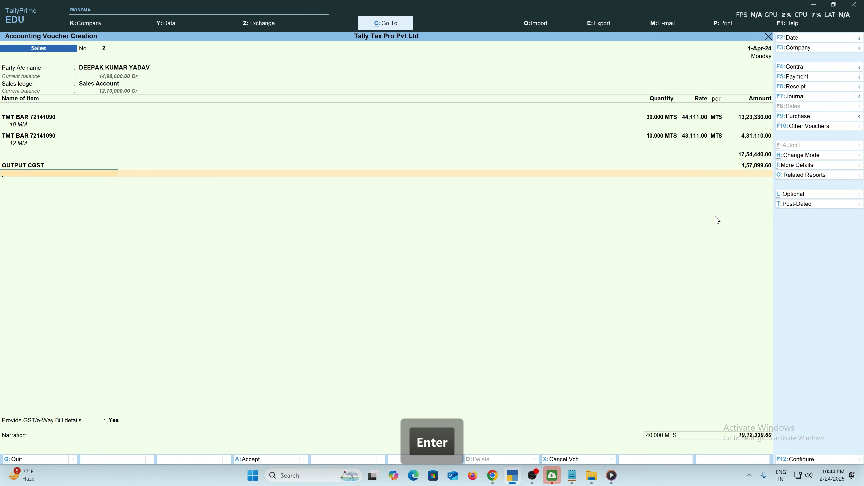
text(OUT)
key(Down)
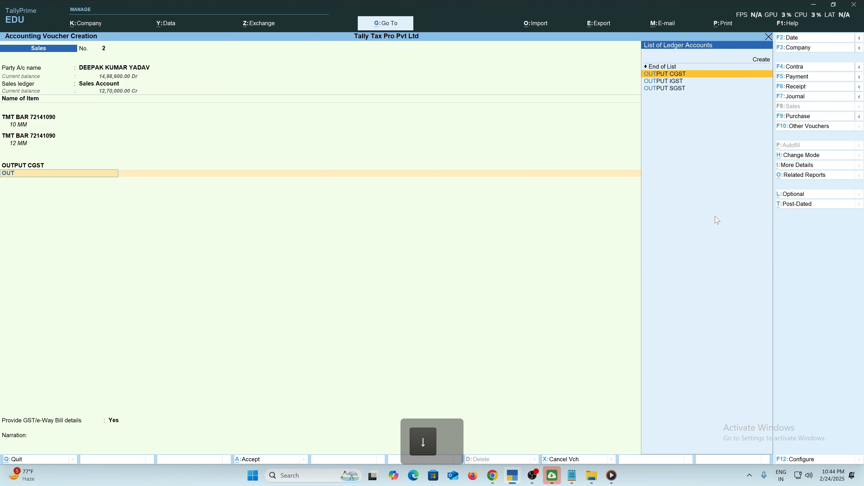
key(Down)
key(Down)
key(Return)
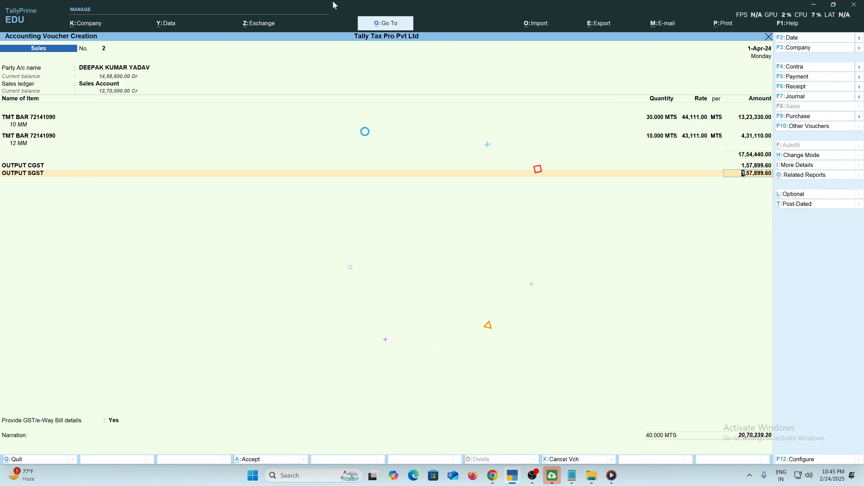
click(37, 119)
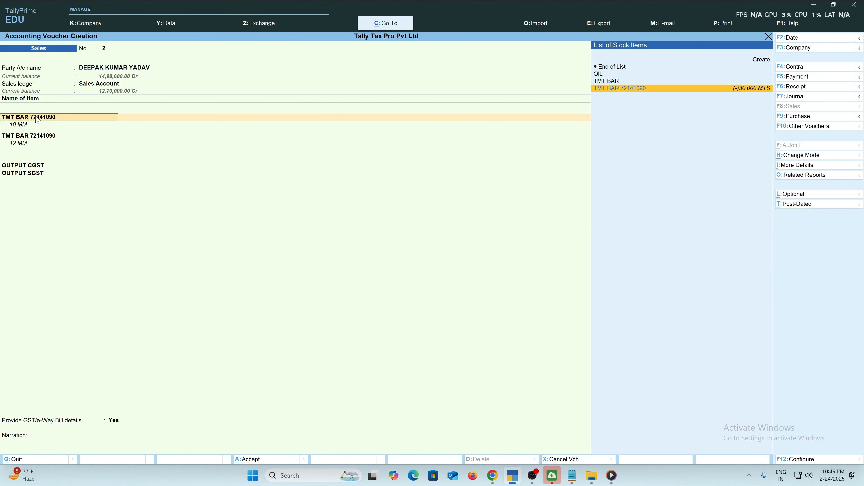
Review TMT BAR 72141090's GST details: IRON AND STEEL, HSN 72141090, 18% split 9%/9%.
key(ctrl)
key(ctrl+Return)
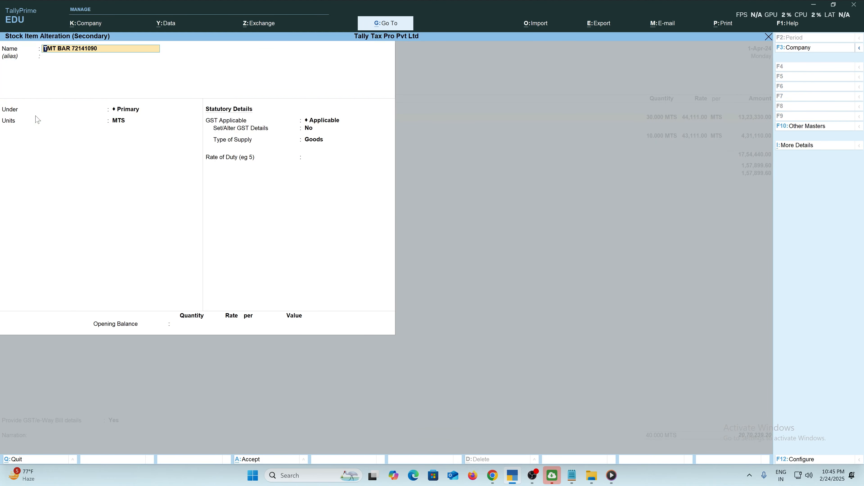
key(Return)
key(Return)
key(Return)
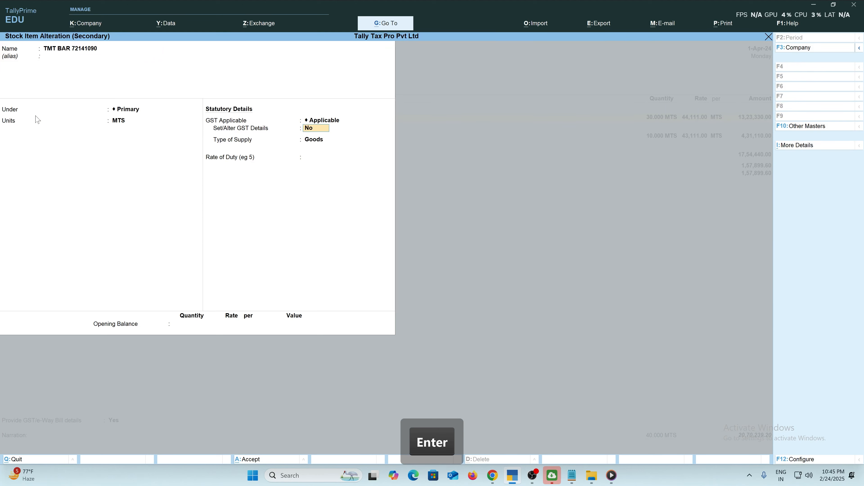
key(y)
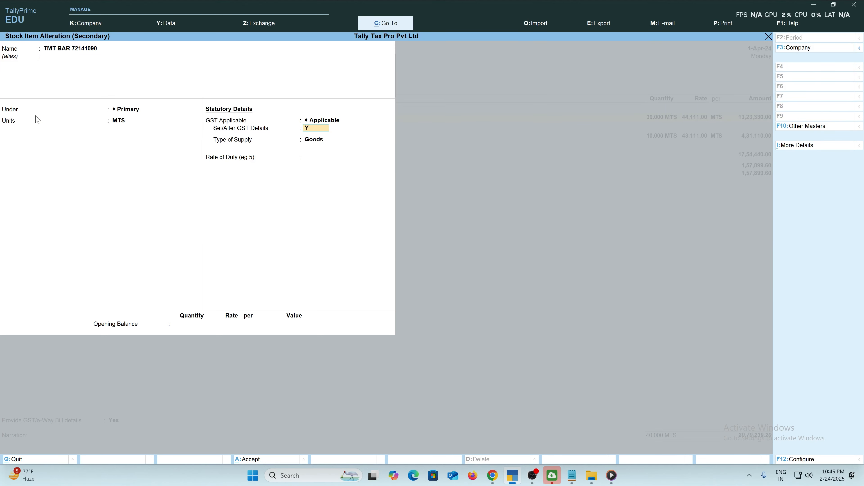
key(Return)
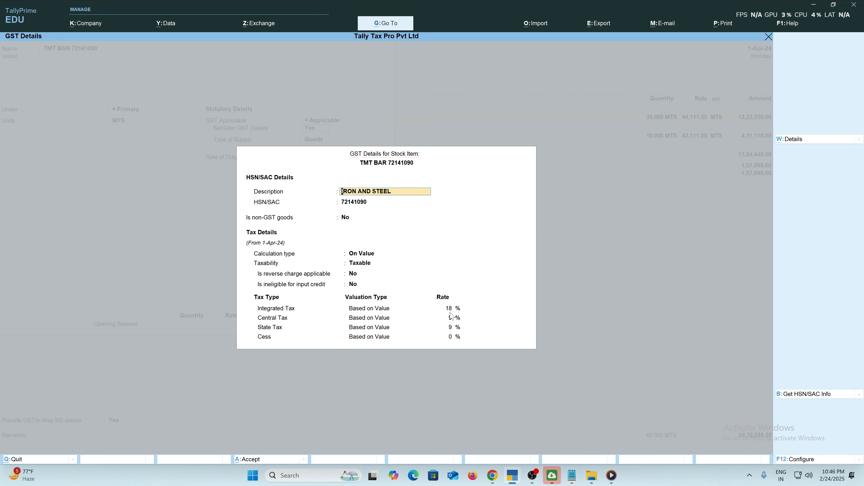
key(Escape)
key(Escape)
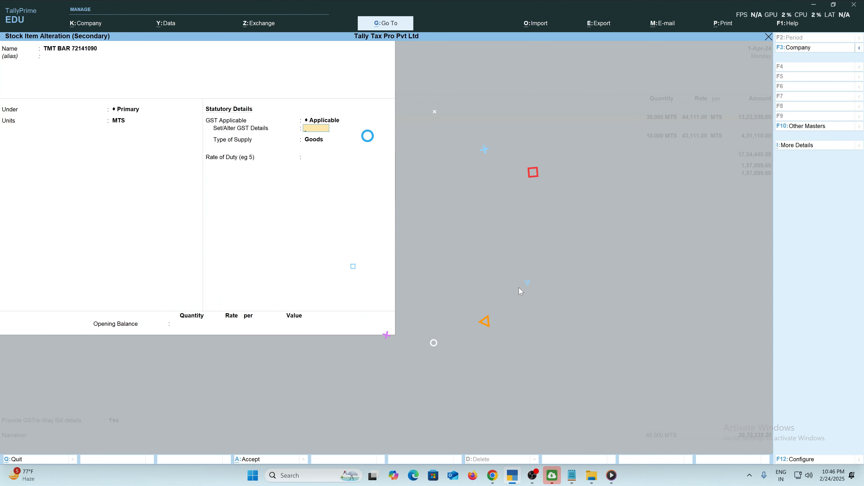
key(Escape)
key(Escape)
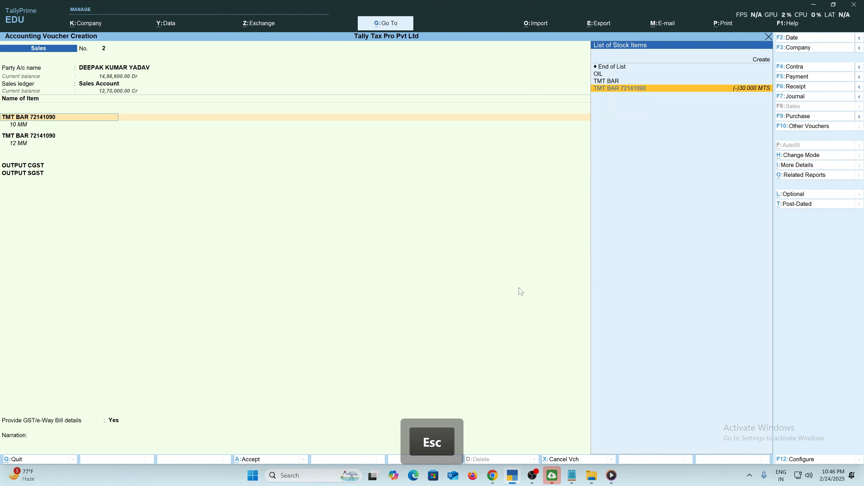
Re-accept both TMT BAR lines and the OUTPUT CGST amount of 1,57,899.60.
key(Return)
key(Return)
key(Return)
key(Return)
key(Return)
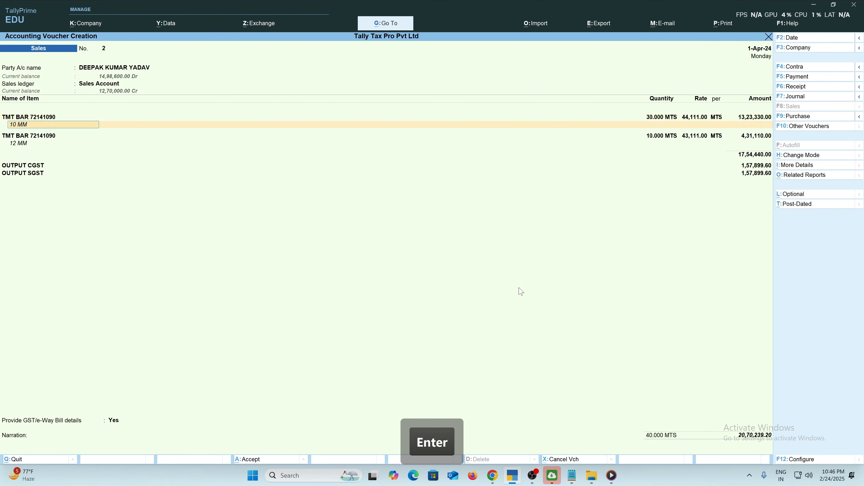
key(Return)
key(Return)
key(Return)
key(Return)
key(Return)
key(Return)
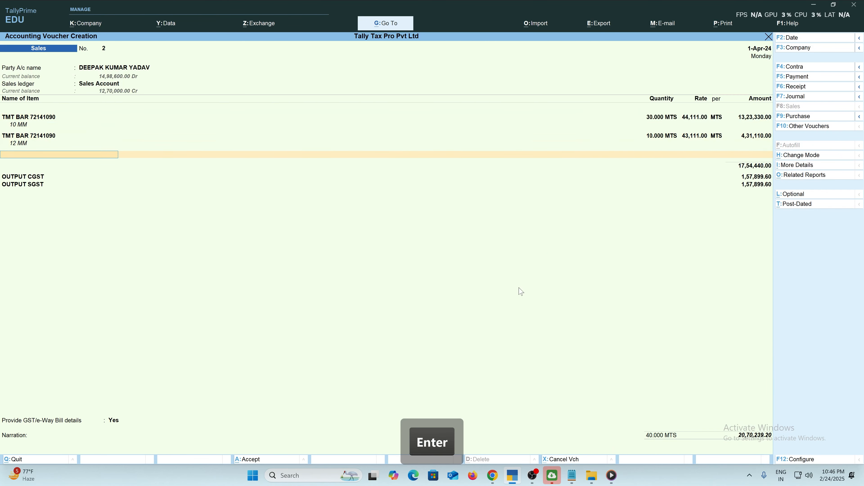
key(Return)
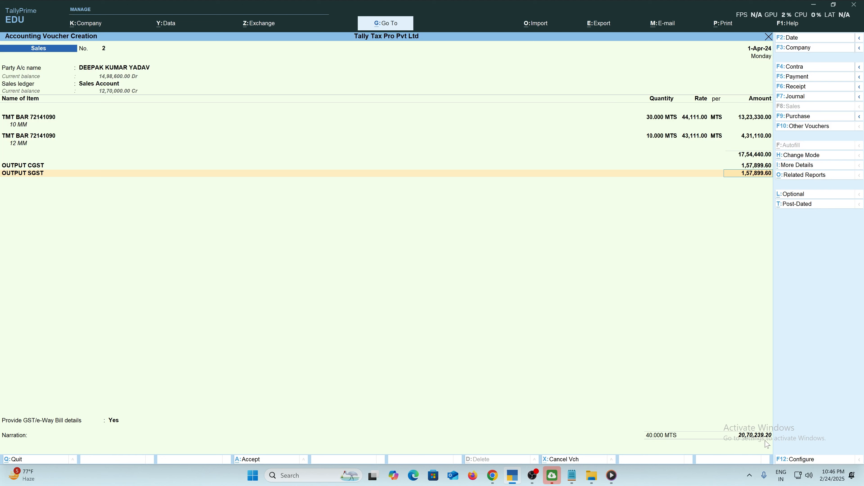
Add a Round Off ledger line of (-)0.20, making the voucher total 20,70,239.00.
key(Return)
text(RO)
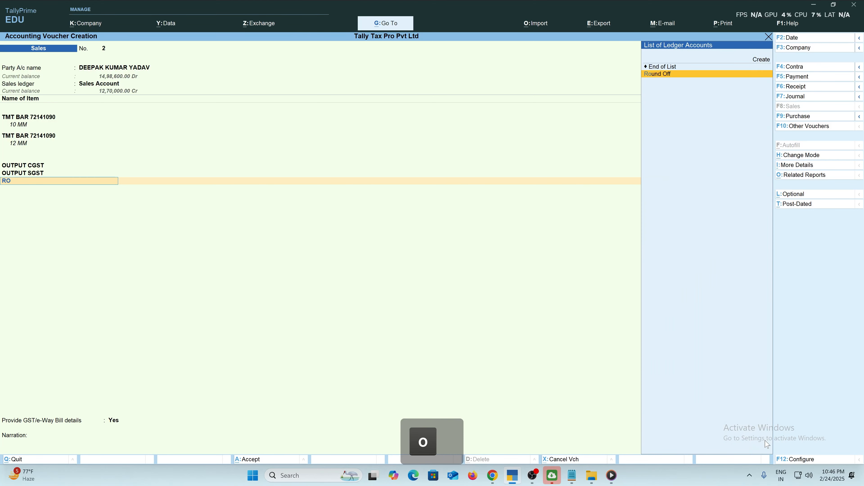
text(UN)
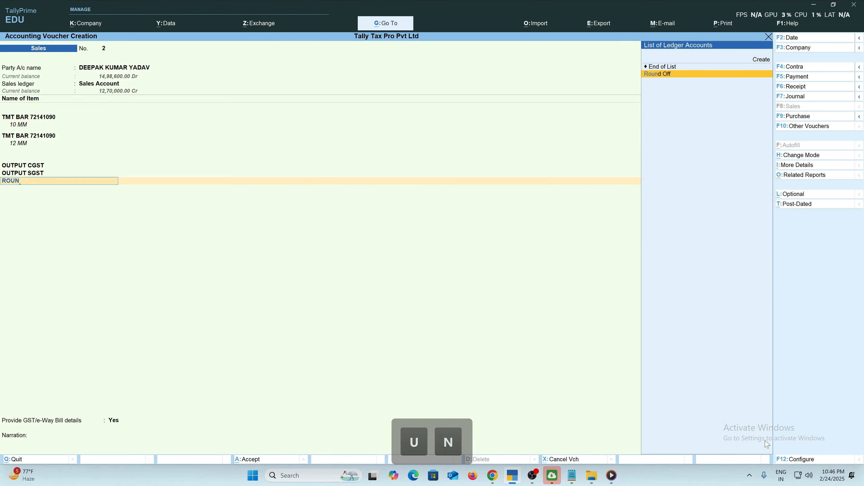
key(Return)
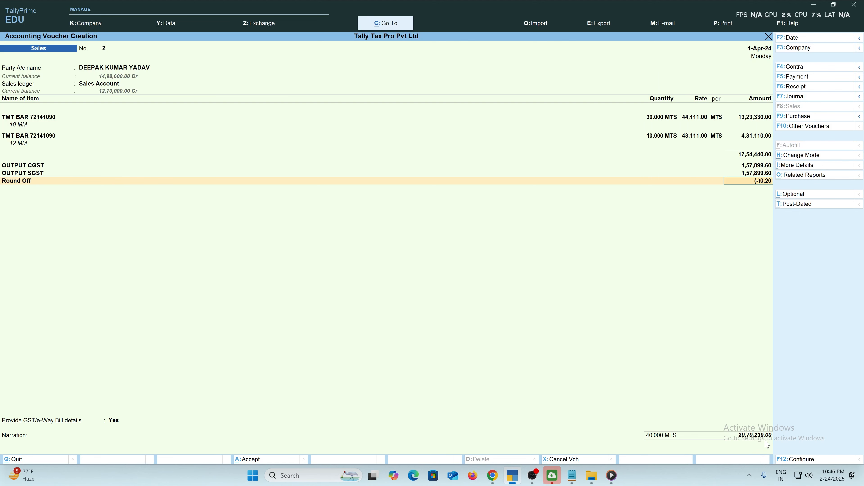
key(BackSpace)
key(Return)
key(Return)
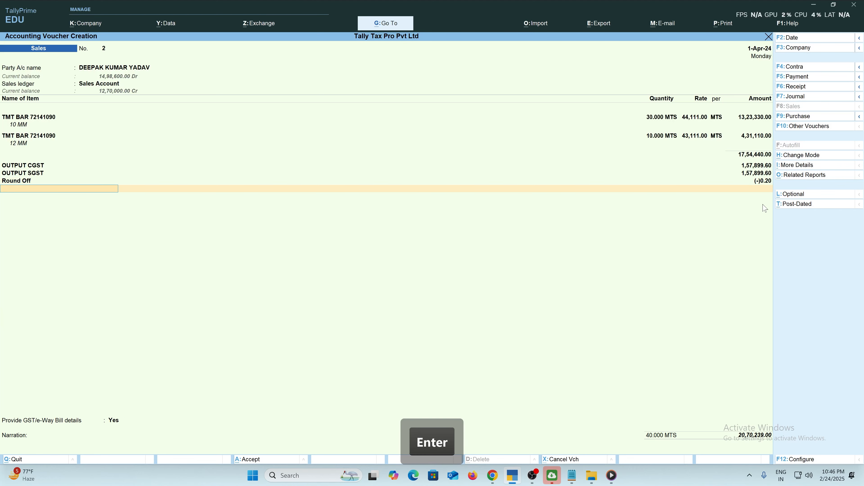
key(Return)
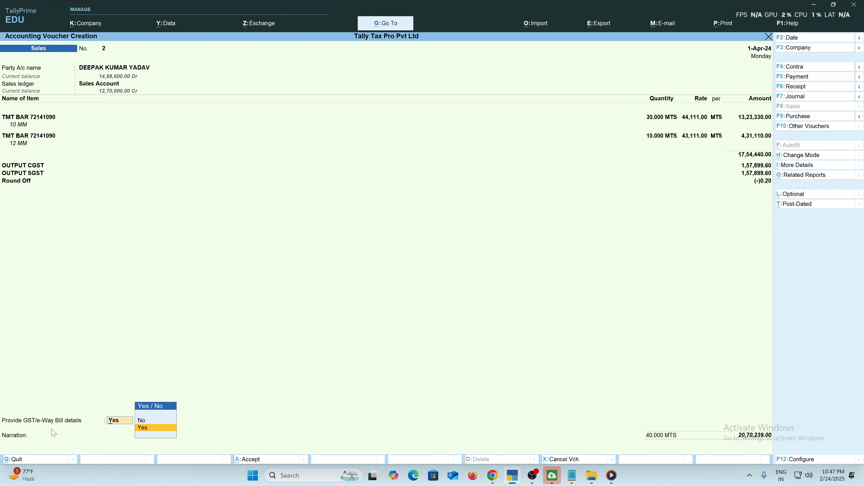
Choose to provide e-Way Bill details and open the Additional Details form at the consignor address.
key(Return)
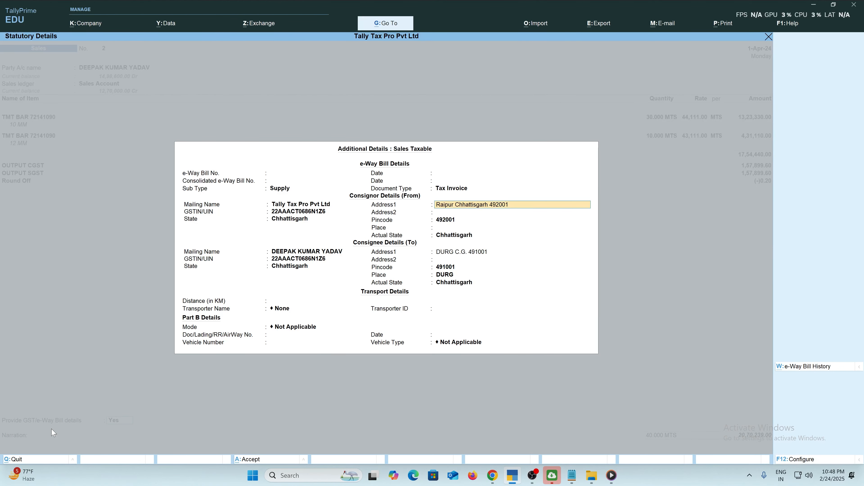
key(Escape)
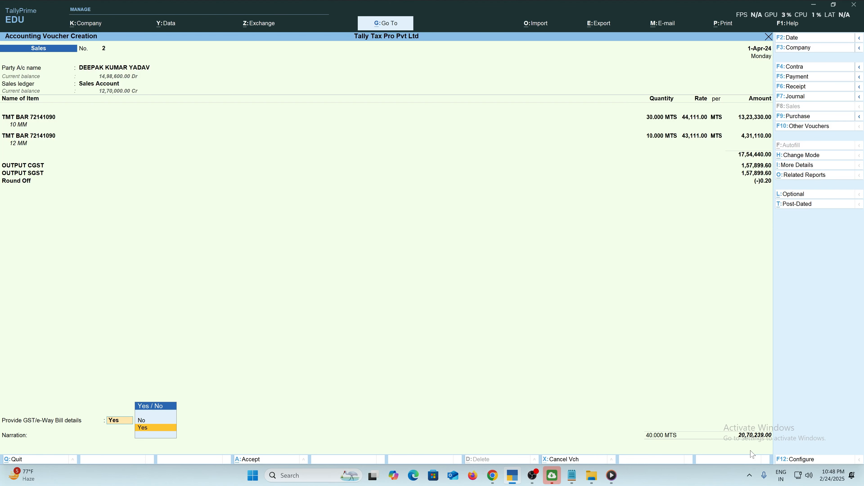
key(Return)
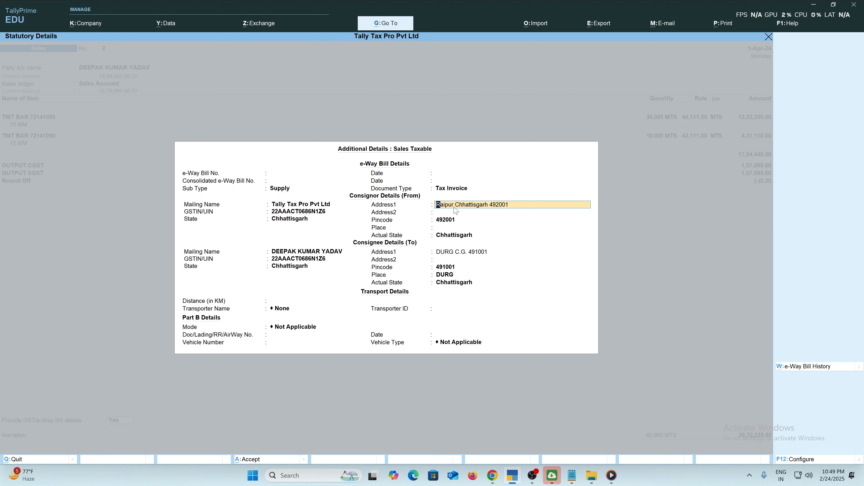
click(456, 210)
Set consignor place to RAIPUR and accept consignee DURG, 491001, Chhattisgarh up to Distance.
key(Return)
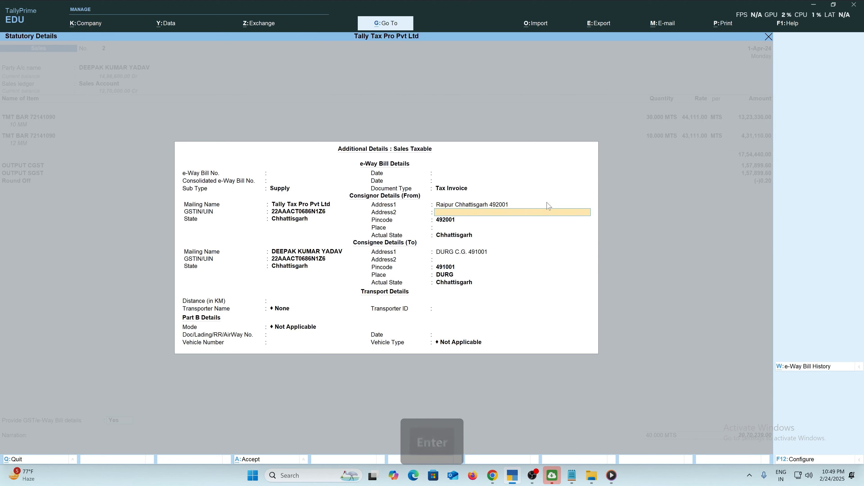
key(Return)
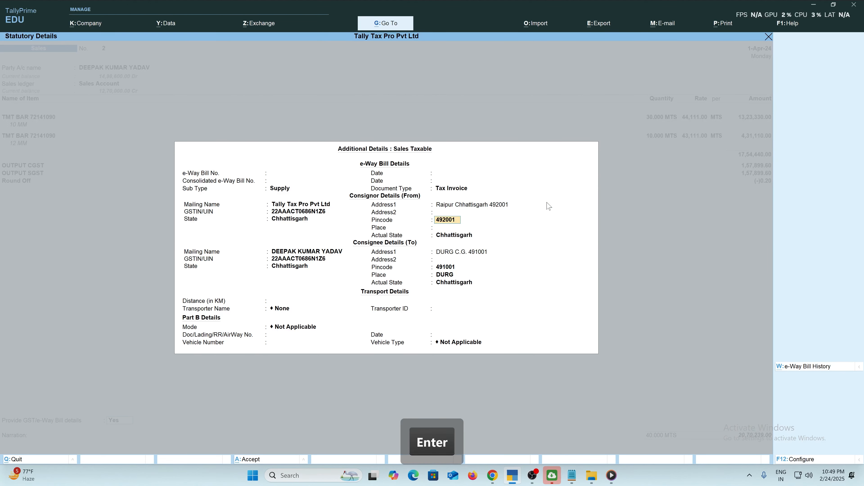
key(Return)
text(RAIPUR)
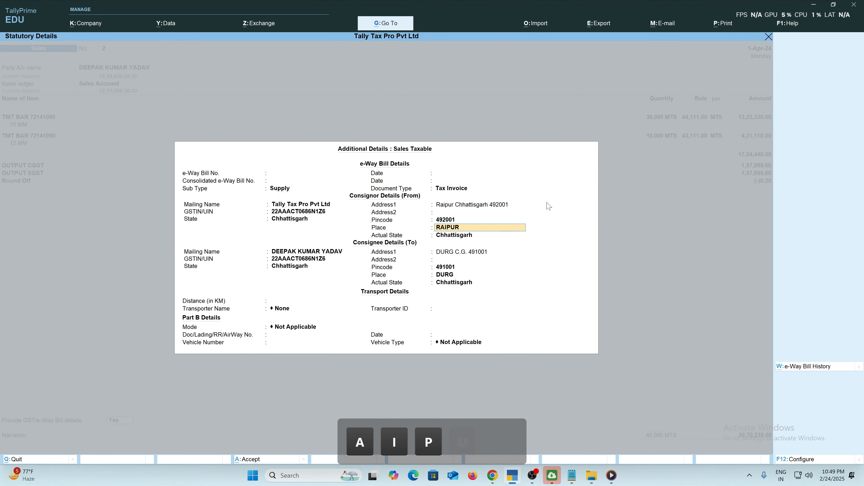
key(Return)
key(Return)
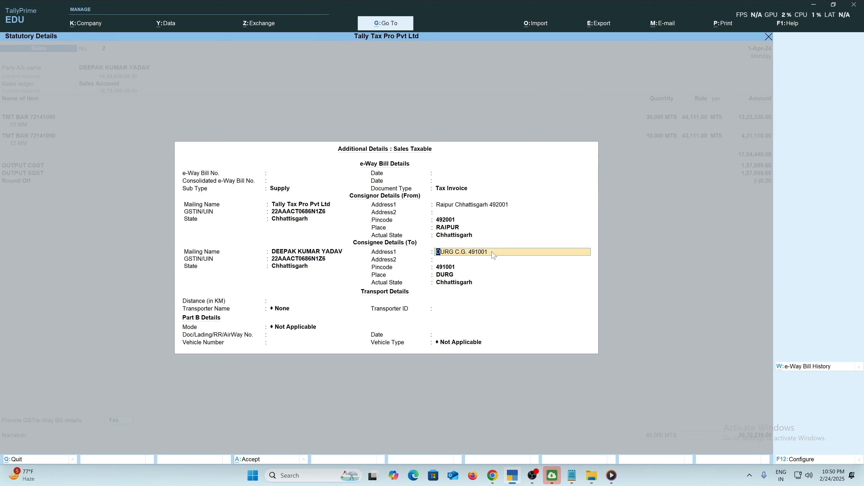
key(Return)
key(Return)
key(Return)
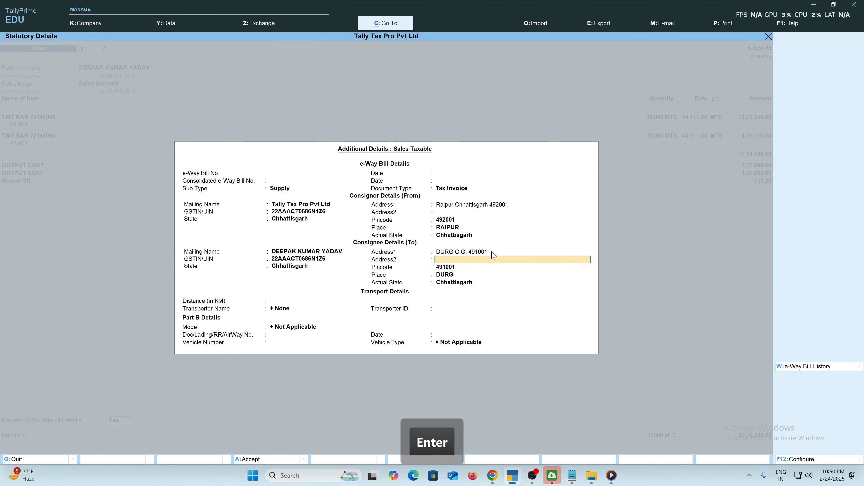
key(Return)
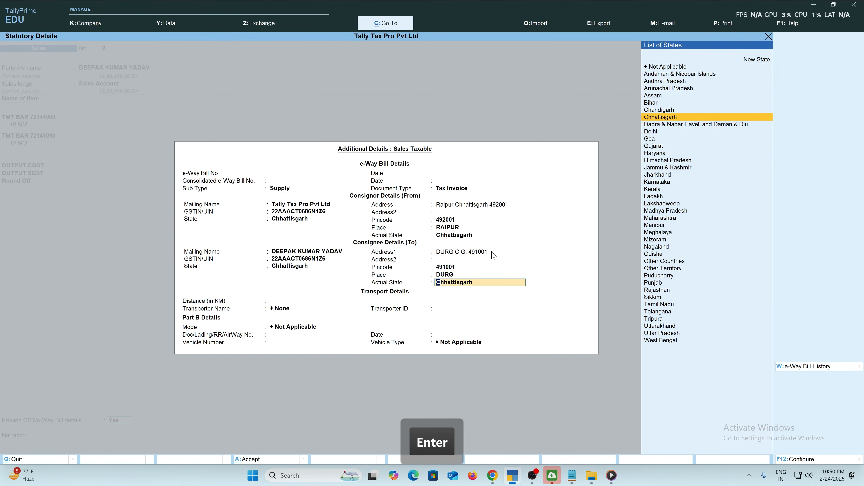
key(Return)
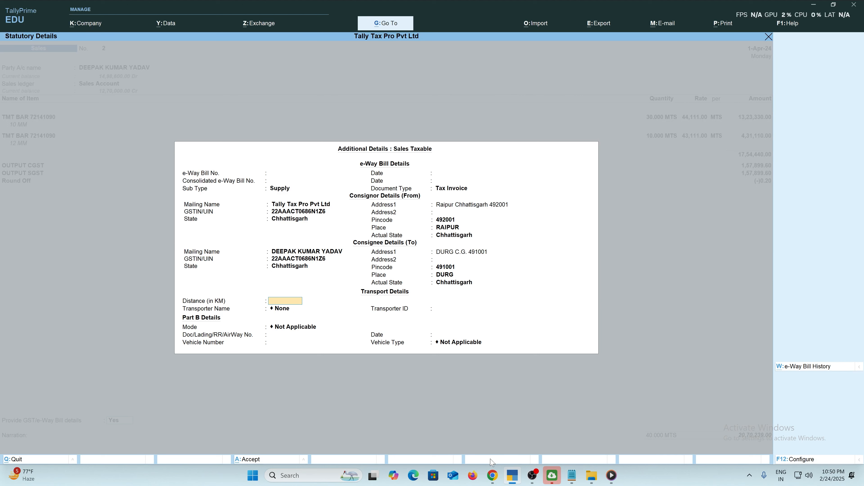
On the E-Way Bill distance search, enter pincodes 492001 and 491001 plus the captcha.
mouse_move(494, 481)
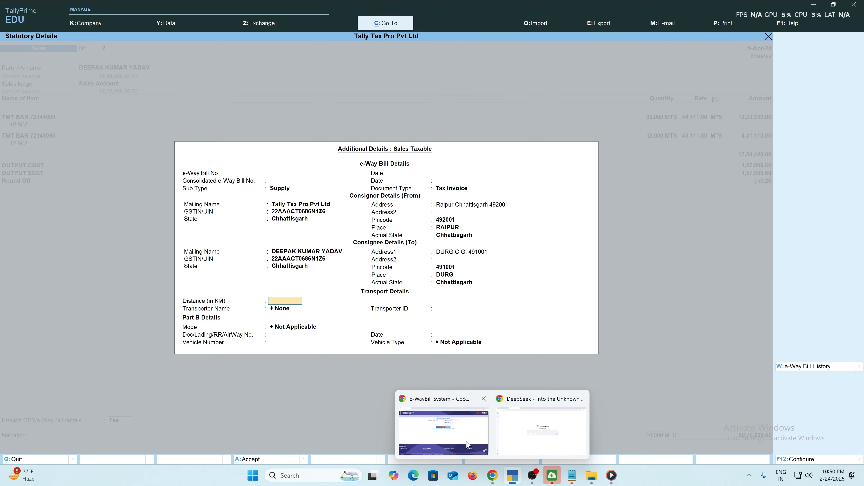
click(486, 405)
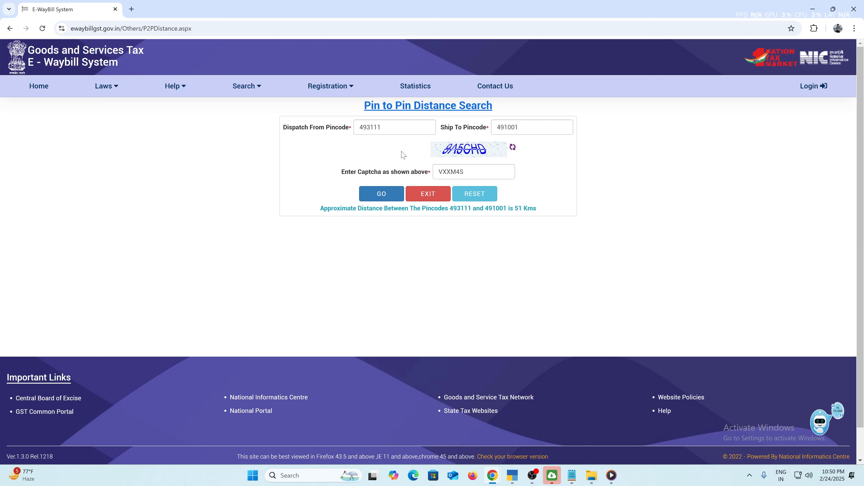
drag(381, 127, 343, 128)
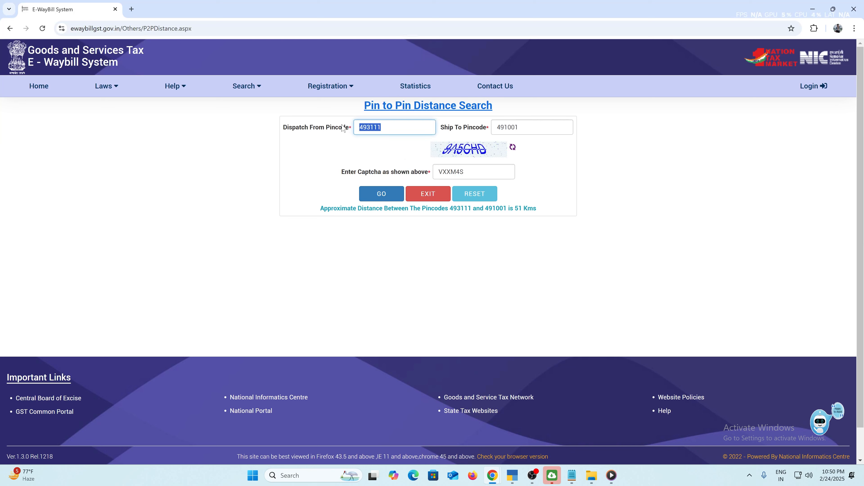
text(49)
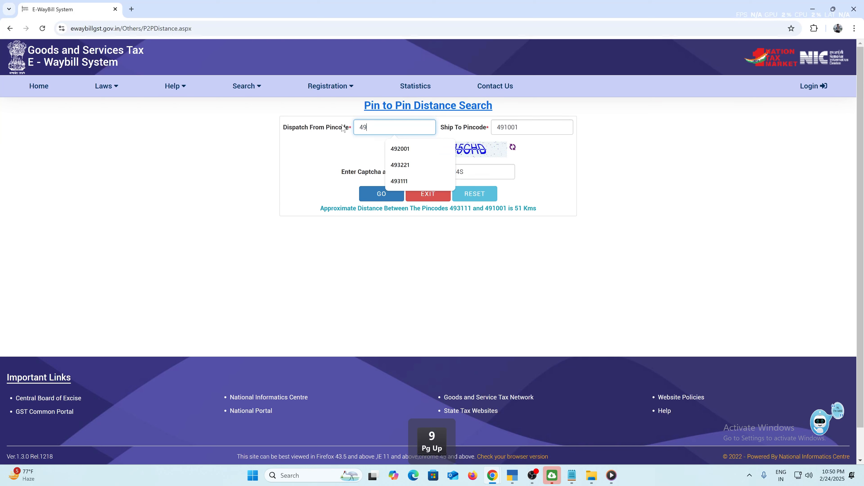
text(2001)
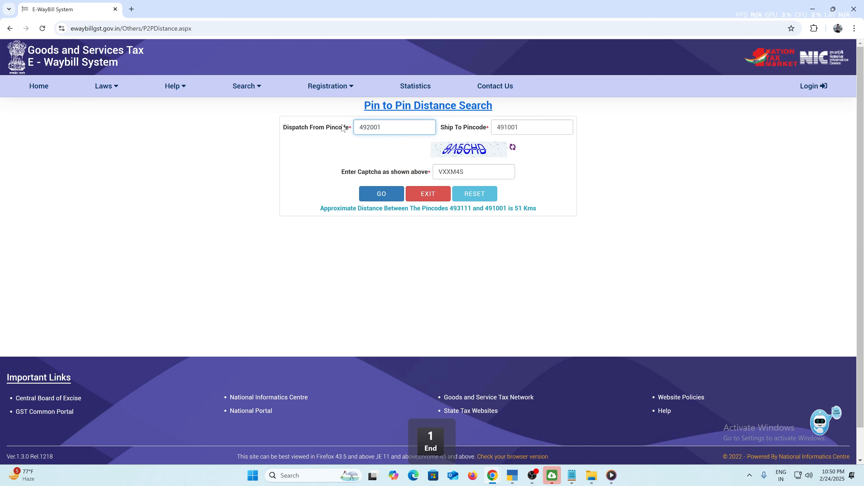
key(Tab)
text(49)
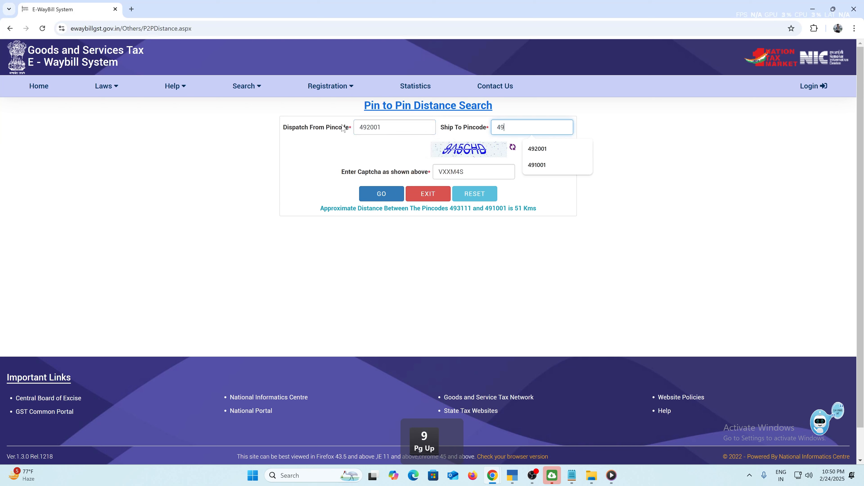
text(1001)
key(Tab)
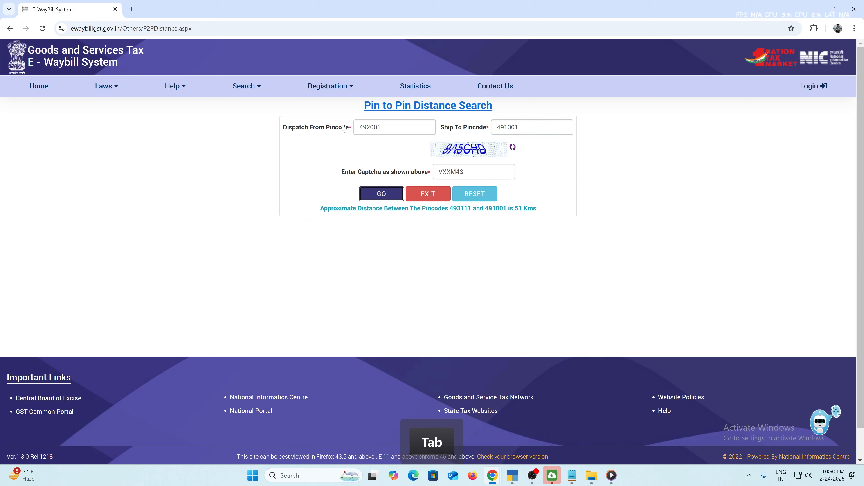
key(Tab)
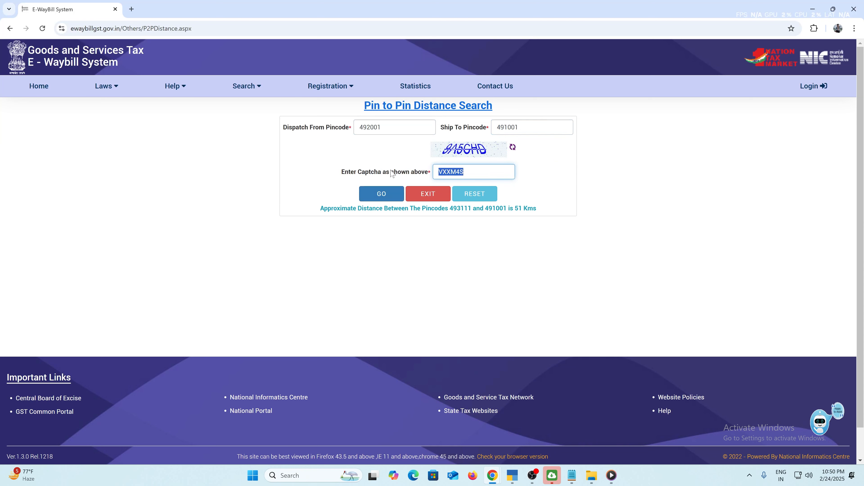
text(9A5)
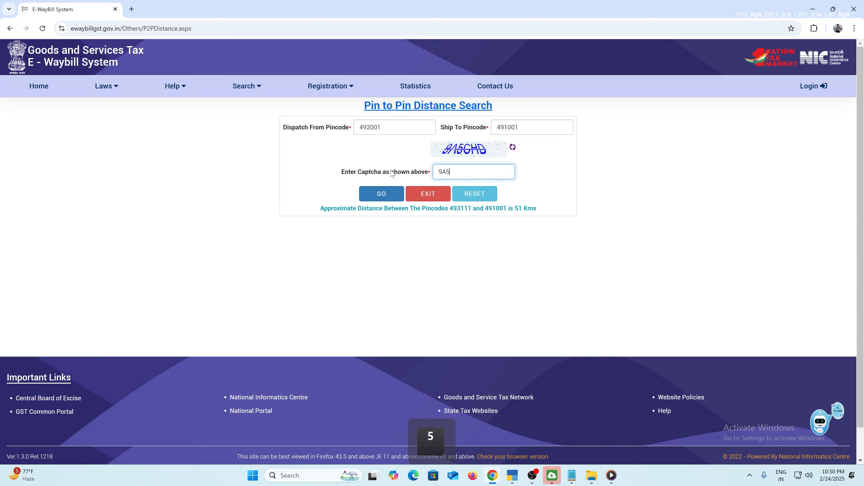
text(CHD)
Run the pin-to-pin search, retrying with a new captcha, to get 41 Kms.
click(387, 195)
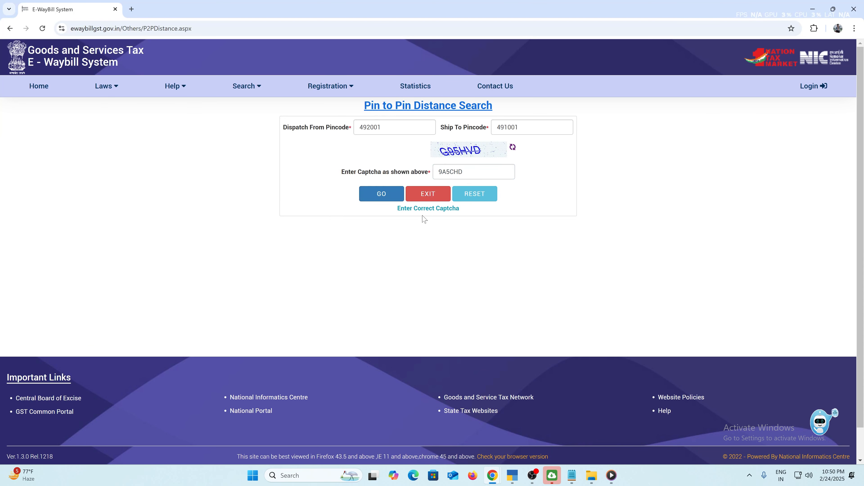
click(397, 172)
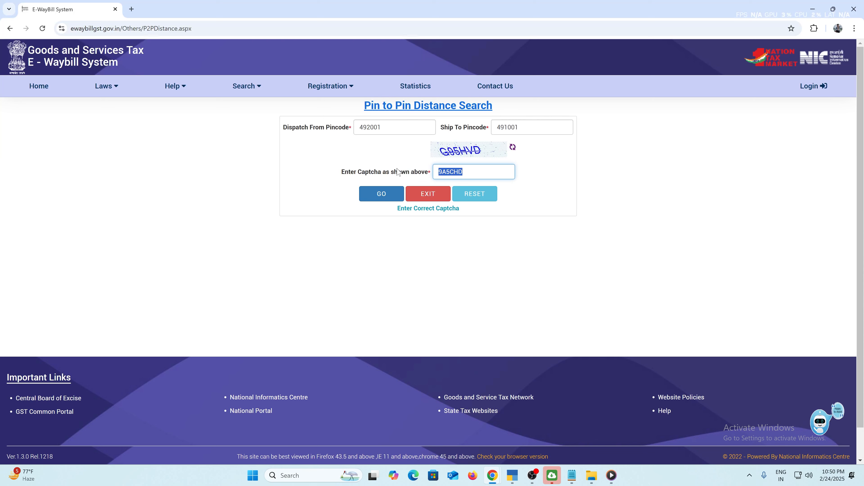
text(G9)
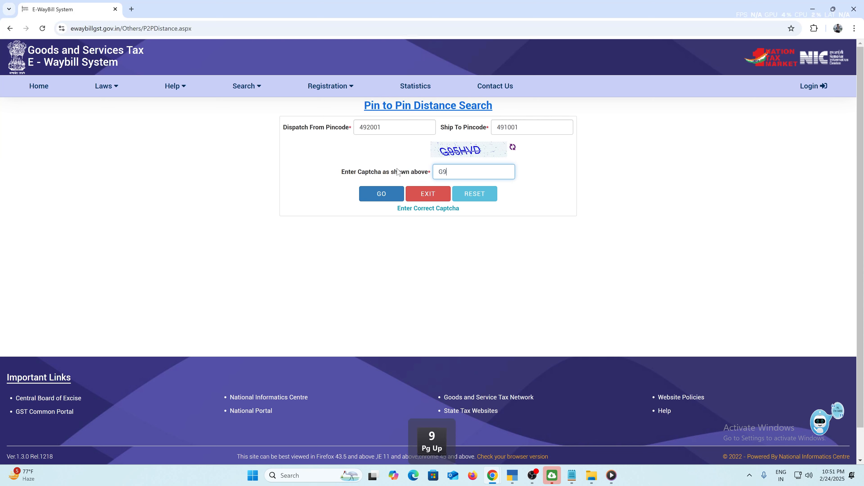
text(5HVD)
click(388, 196)
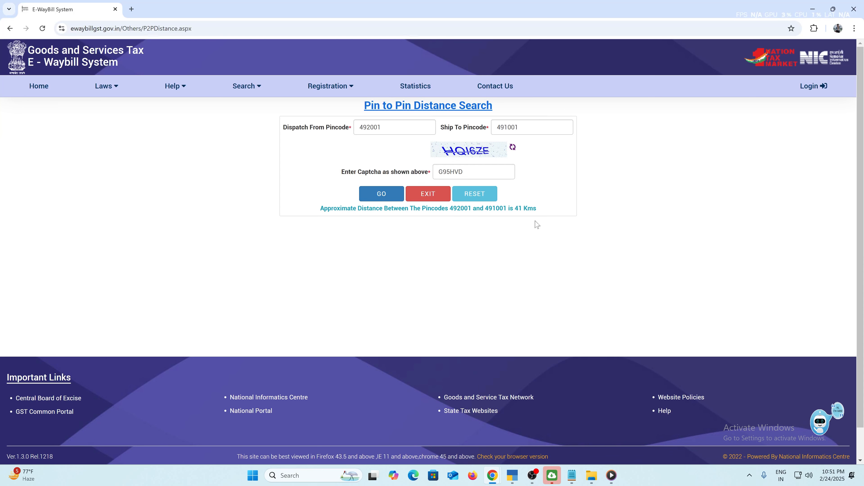
click(512, 476)
text(41)
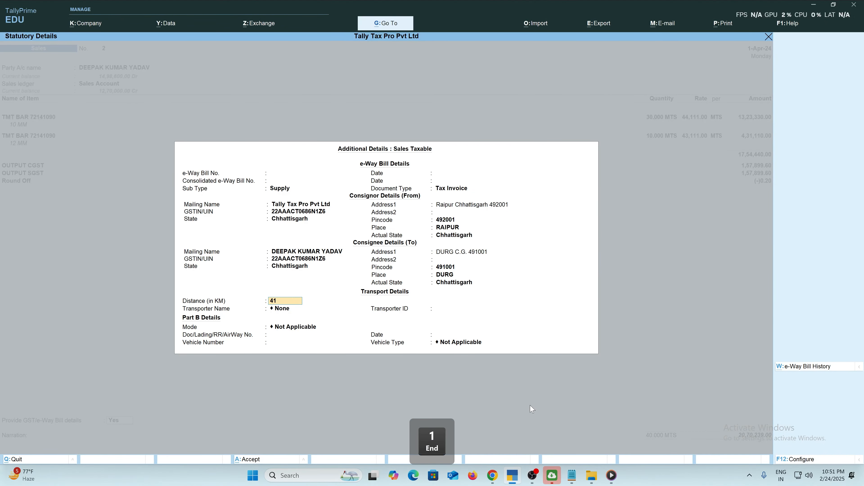
key(Return)
key(Return)
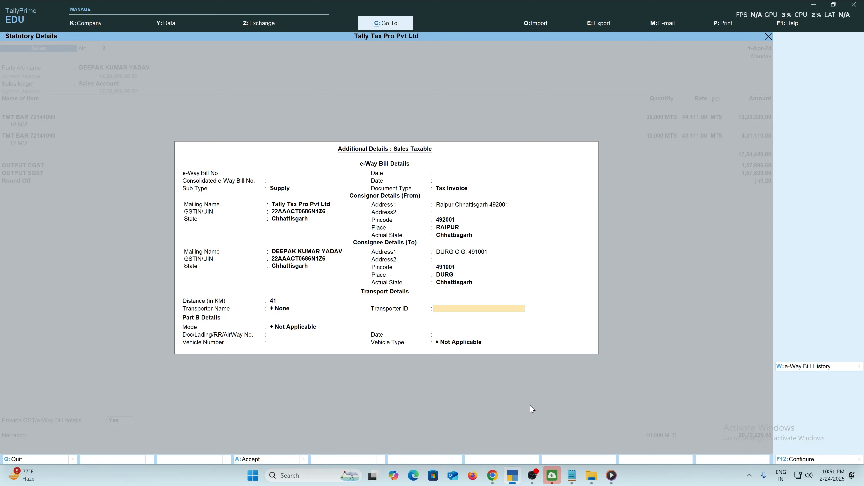
key(Return)
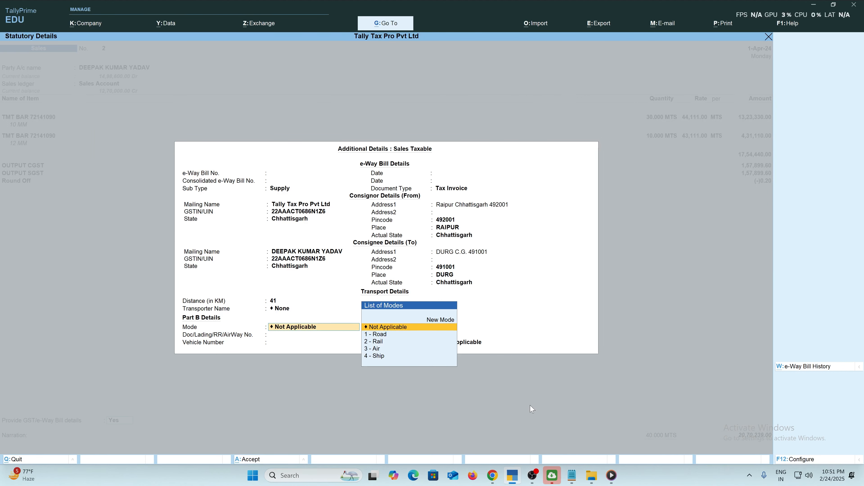
key(Down)
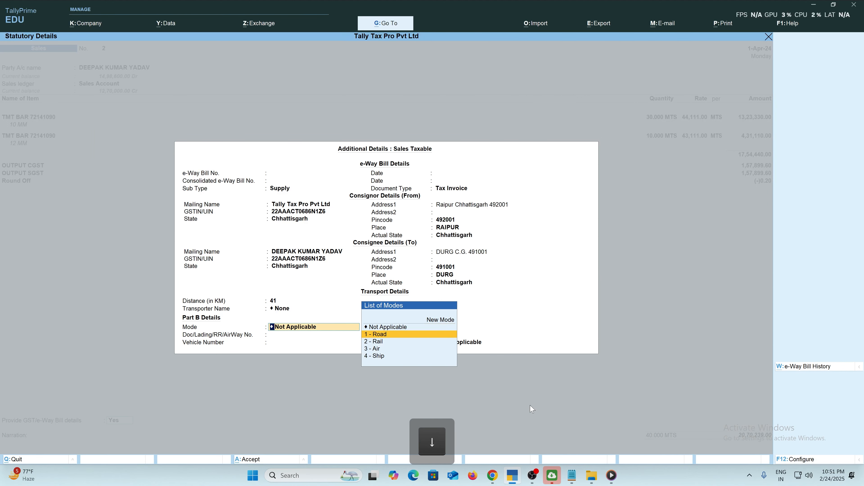
key(Return)
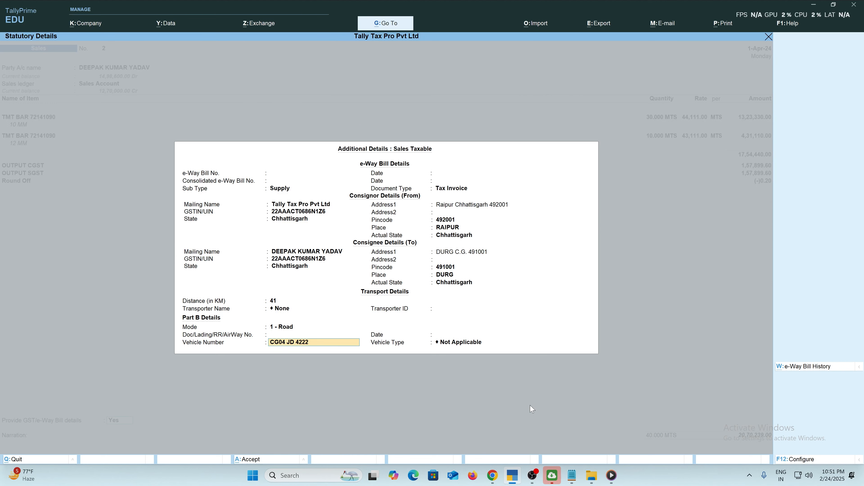
key(Return)
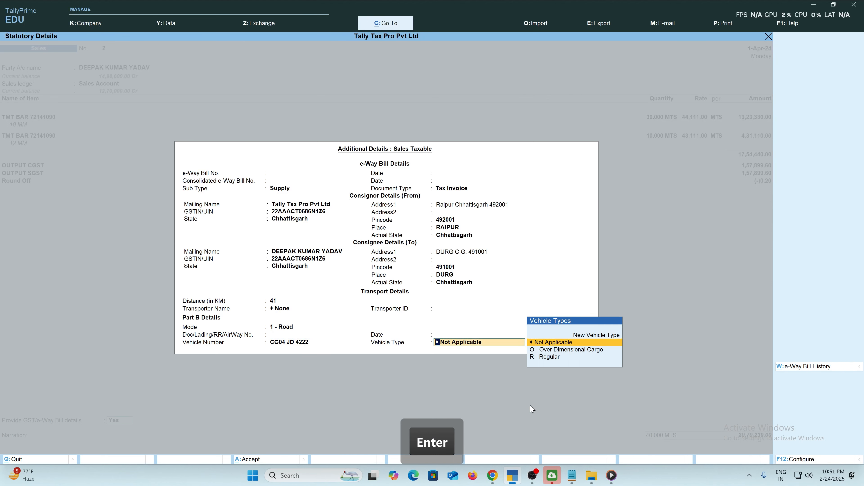
key(Down)
key(Down)
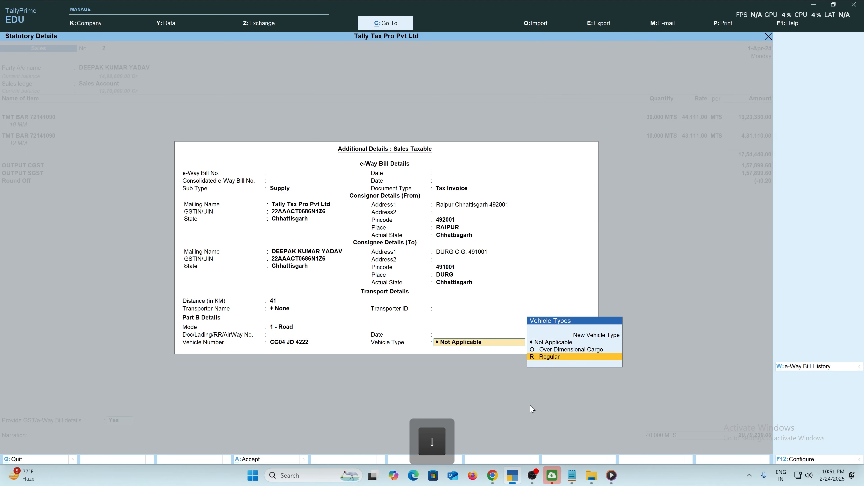
key(Return)
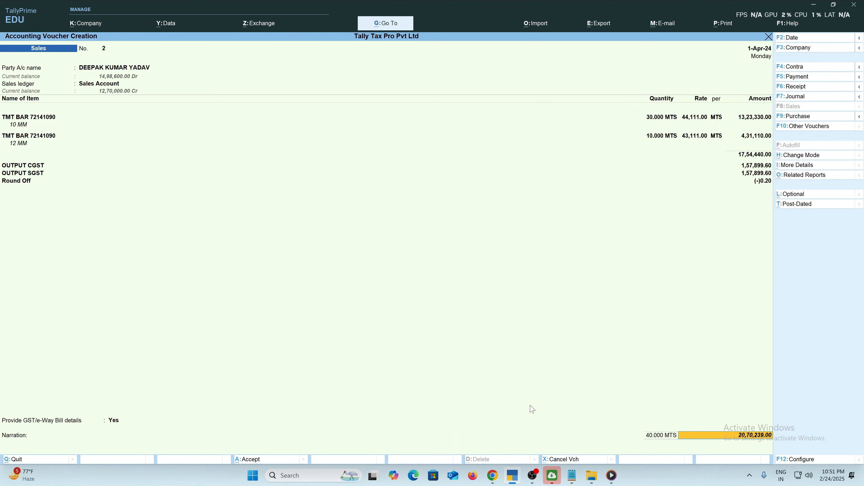
key(Return)
key(Return)
key(Return)
key(Return)
key(Return)
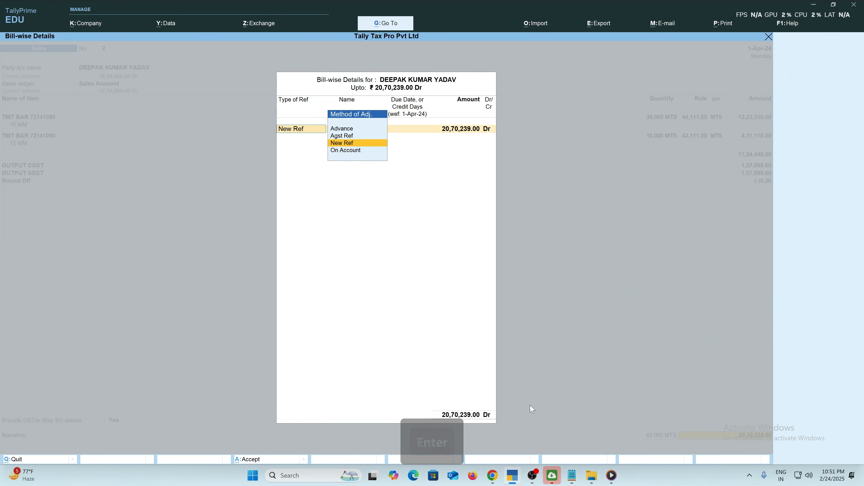
key(Return)
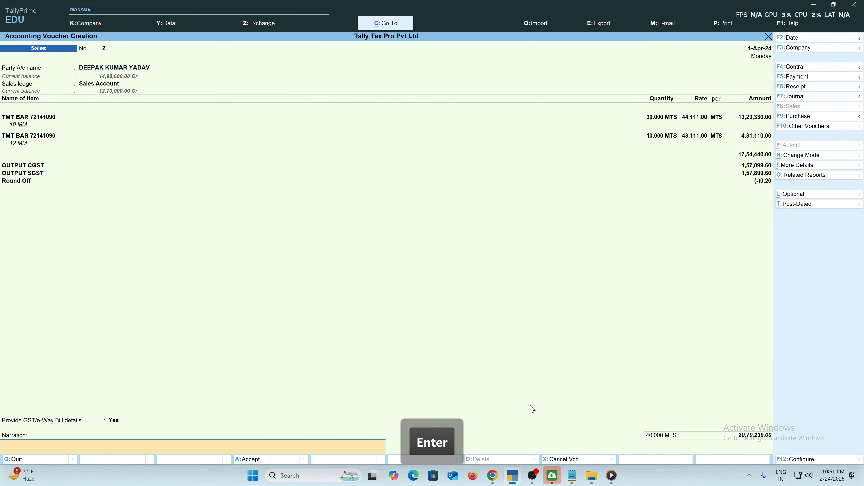
text(BIL)
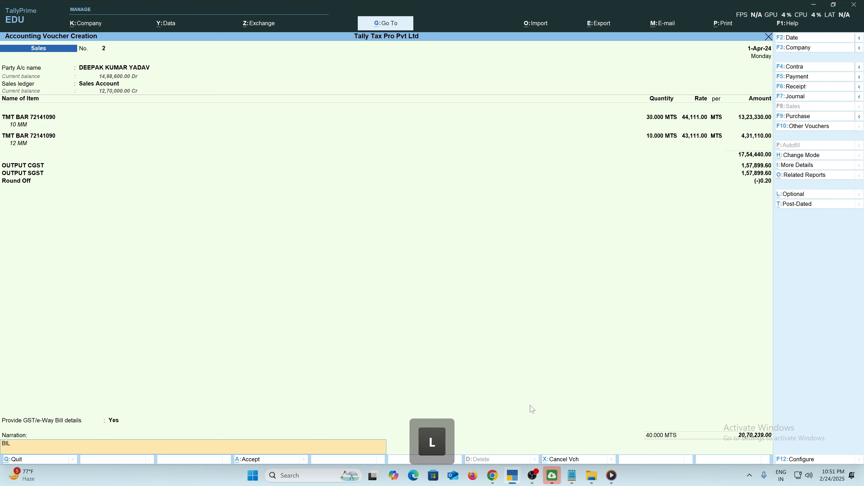
text(L NO -)
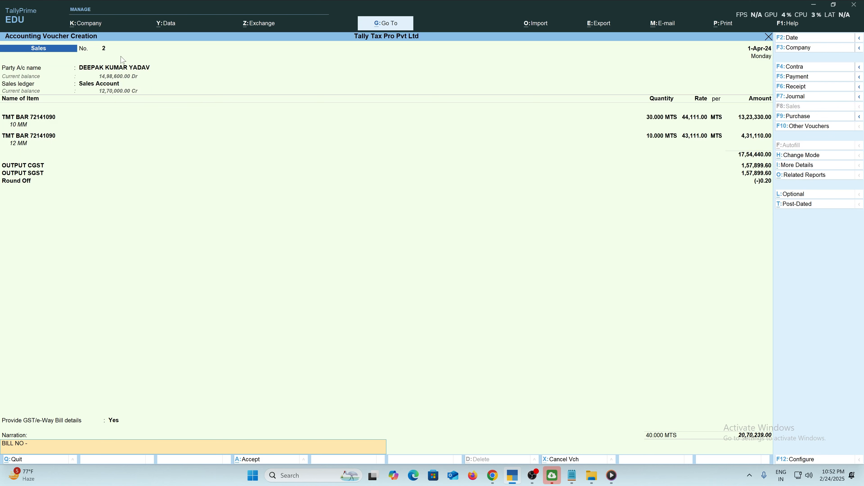
text( 2 @D)
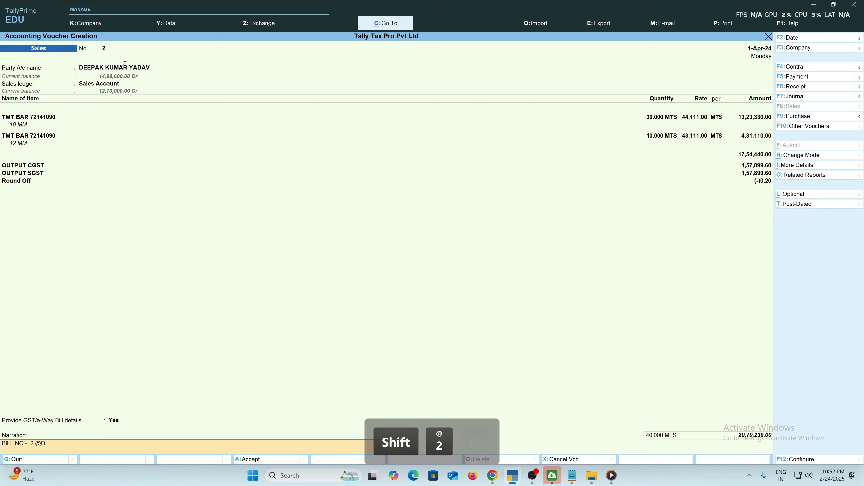
text(TD - 01)
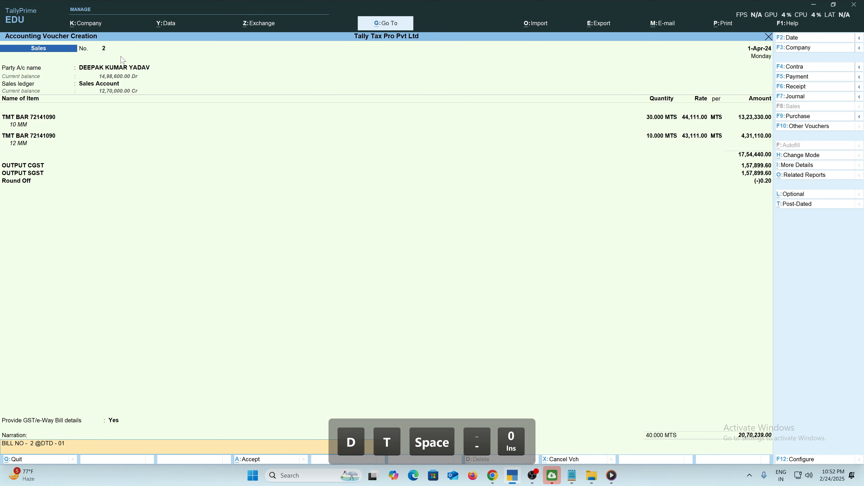
text(.04.24)
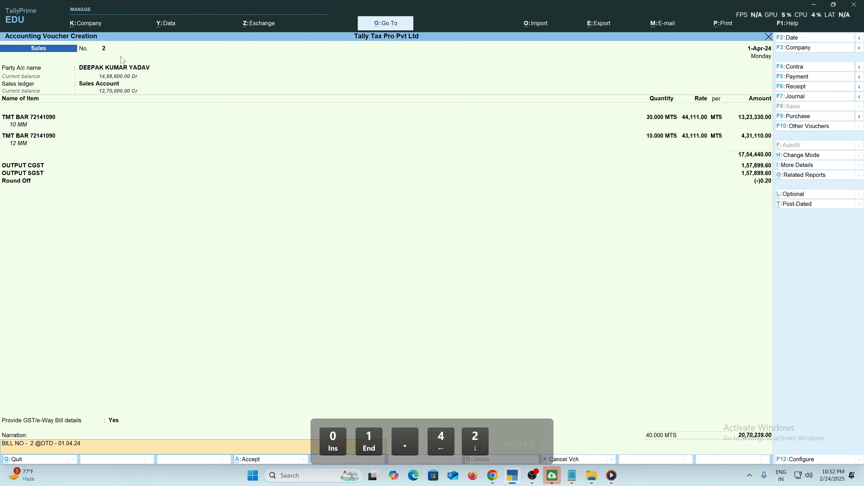
text( @QTY -)
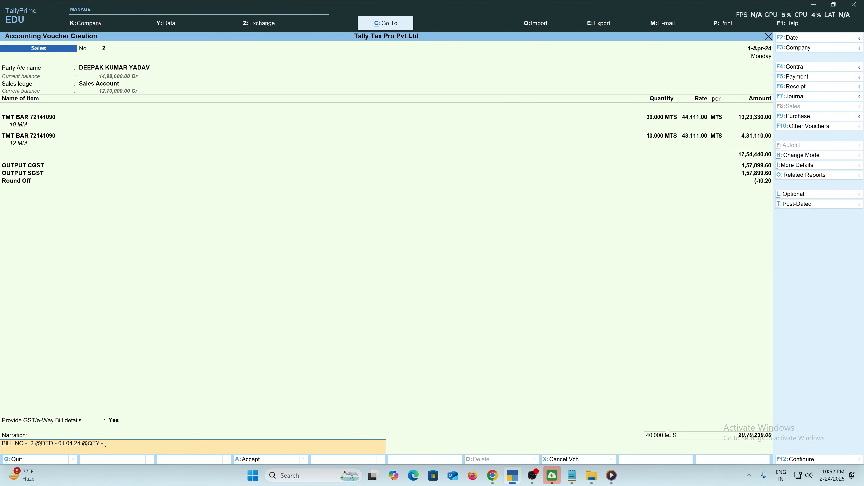
text( 4)
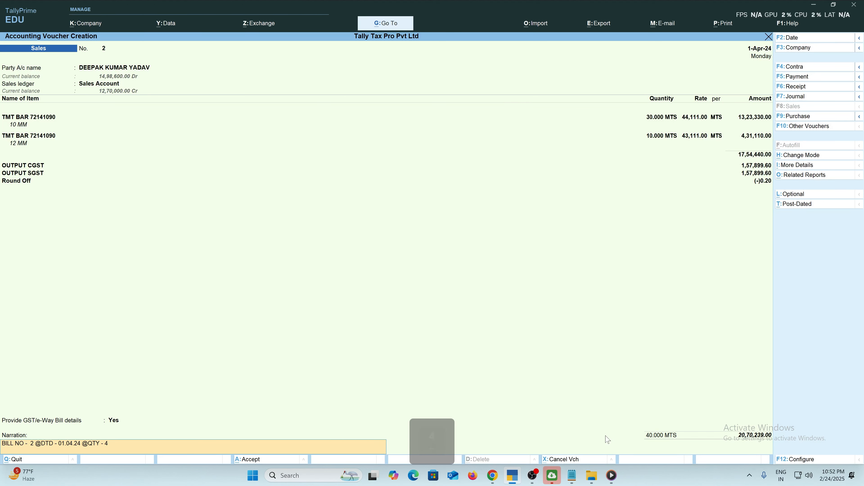
text(0.000 NT)
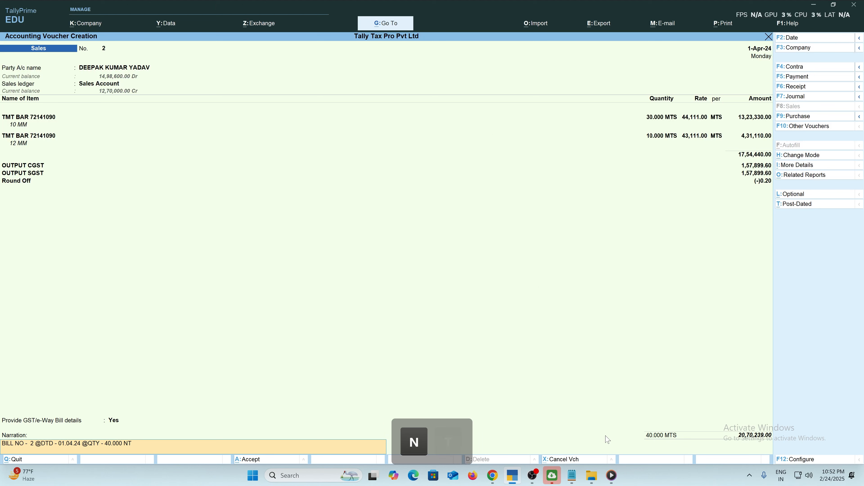
key(BackSpace)
key(BackSpace)
key(BackSpace)
text(MT @ T)
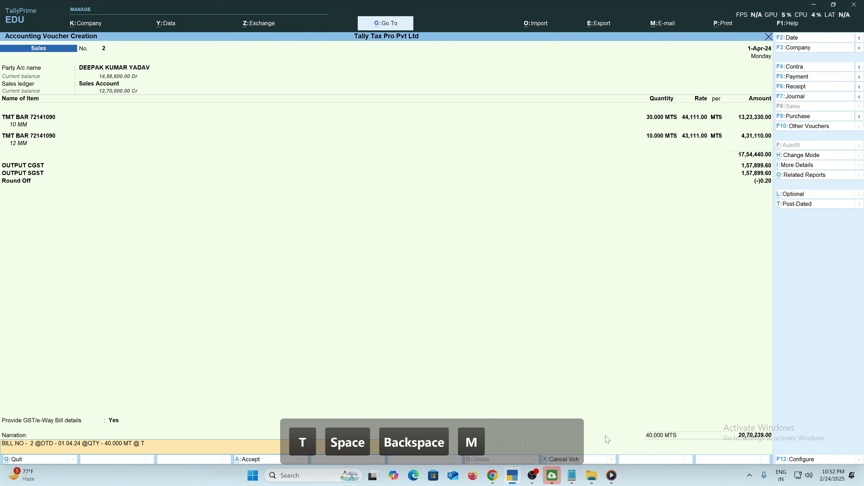
text(RUCK NO)
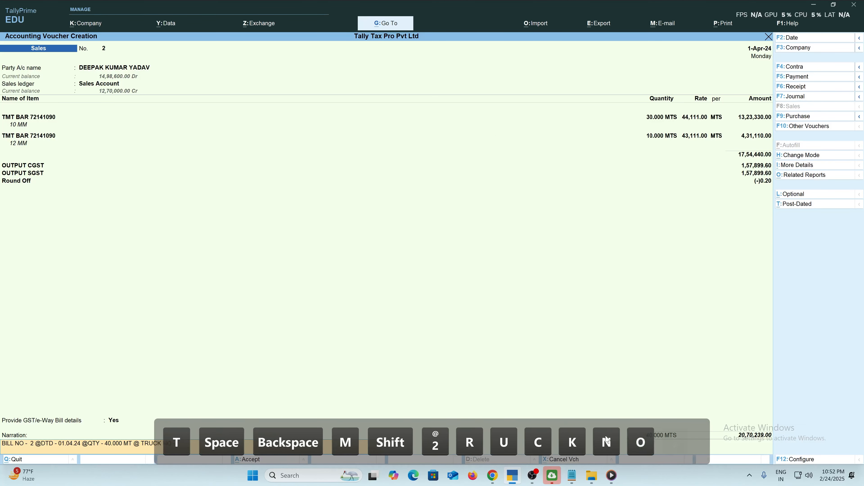
text( - CG04 J)
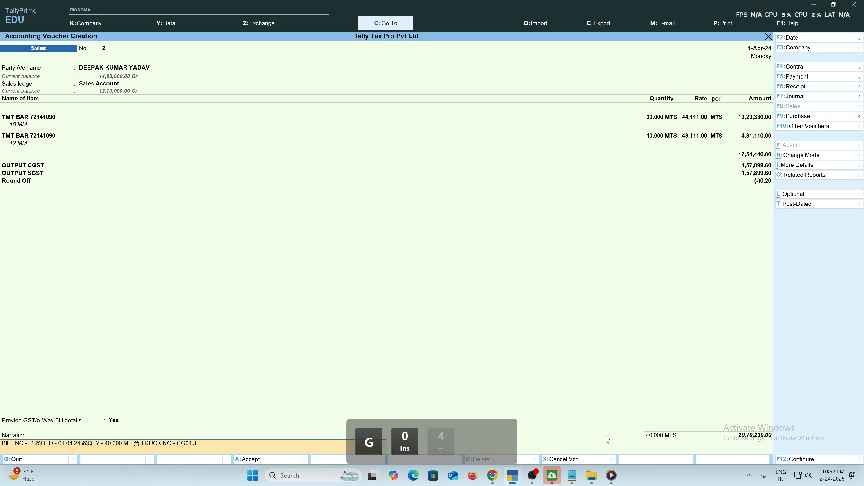
text(D 4)
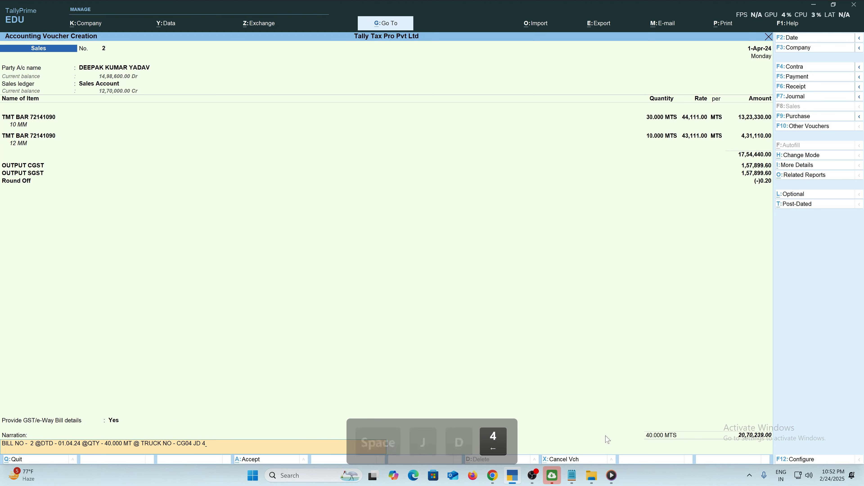
text(222@)
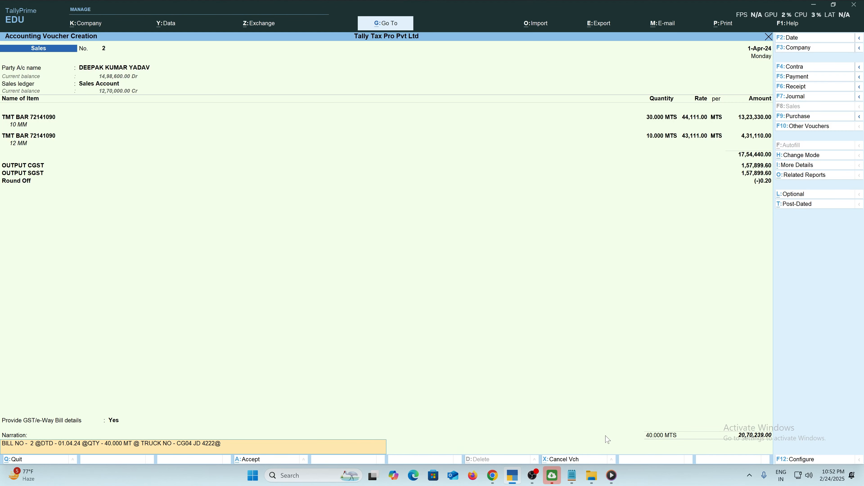
Accept voucher No. 2, agree to e-Way Bill generation, and dismiss the licence error to reach voucher No. 3.
key(Return)
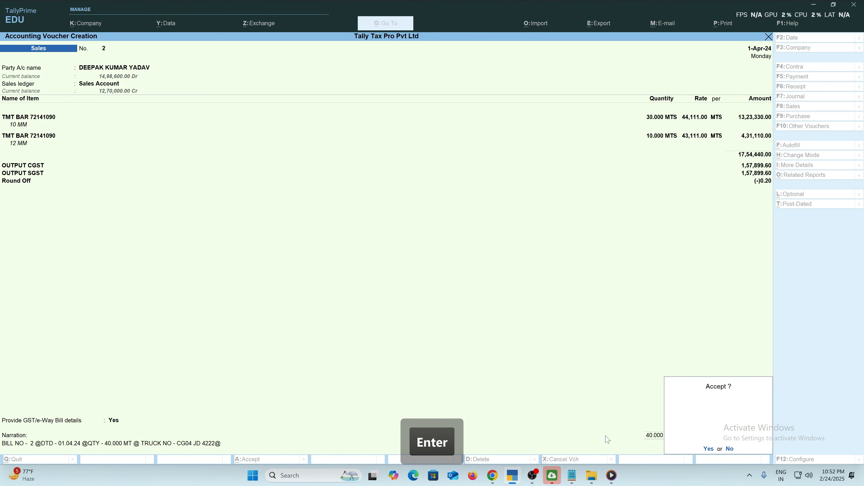
key(Return)
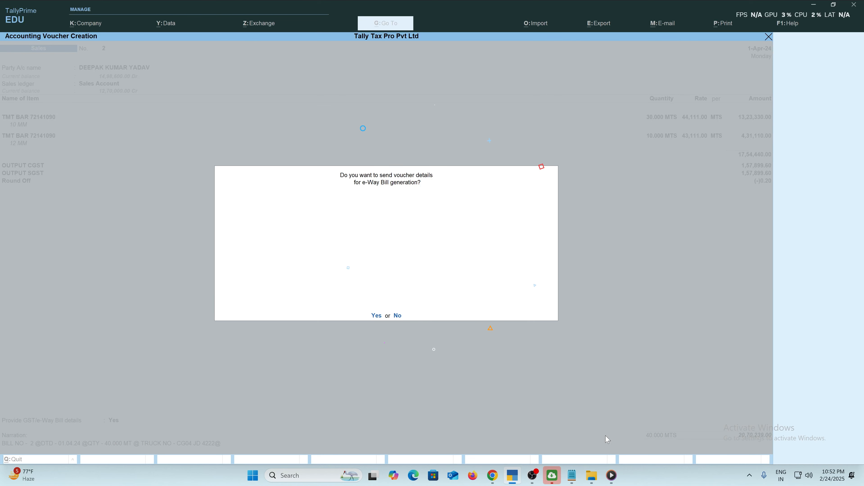
key(Return)
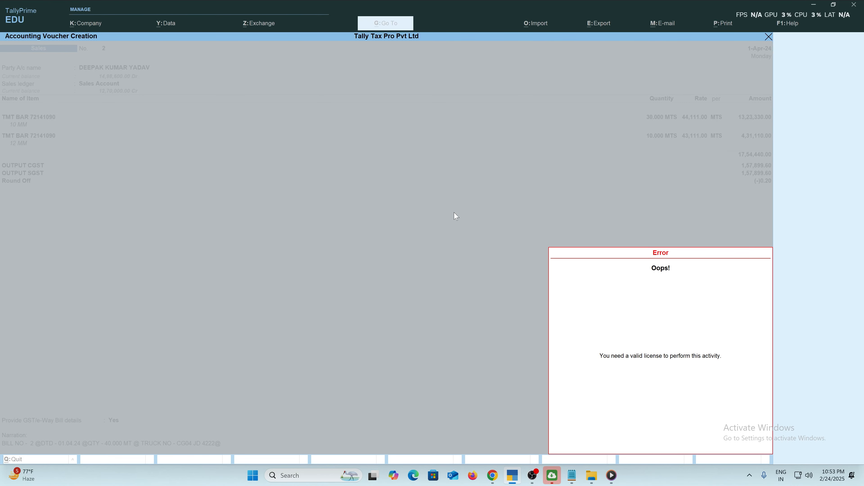
key(Return)
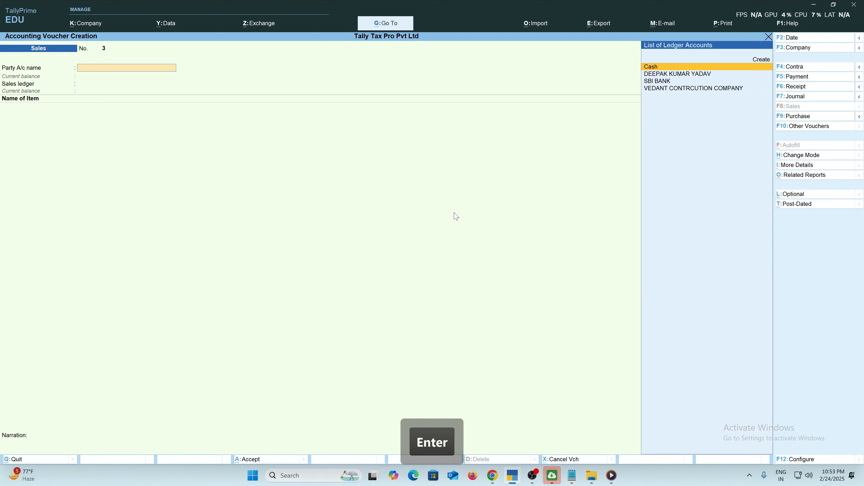